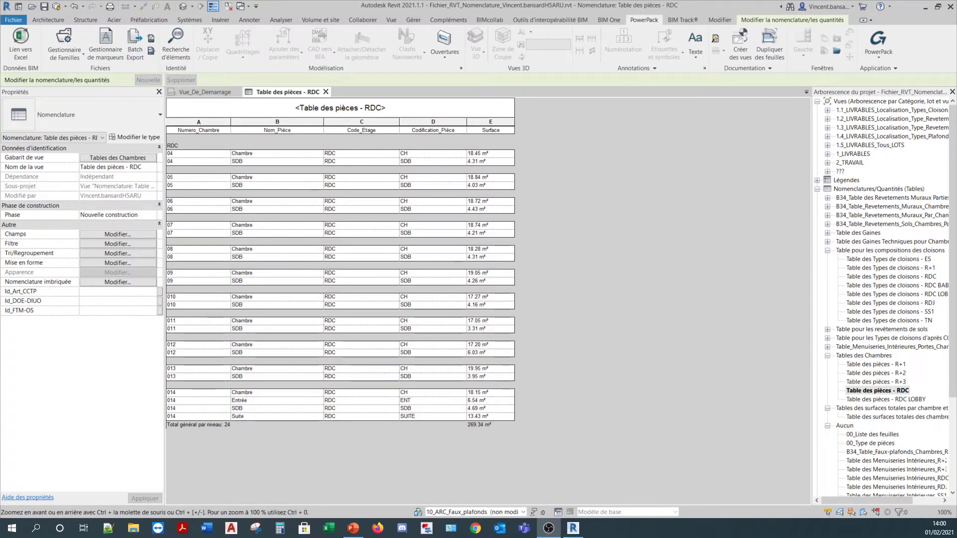
Export the ground-floor room schedule as the delimited text report Table des pièces - RDC.txt on the desktop, replacing the existing file.
{"action": "left_click", "coordinate": [14, 20]}
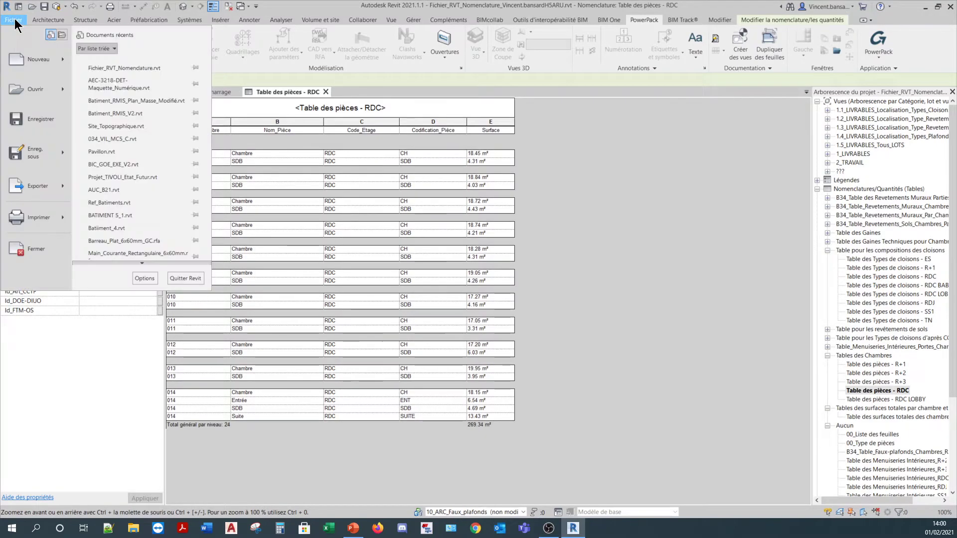
{"action": "mouse_move", "coordinate": [36, 193]}
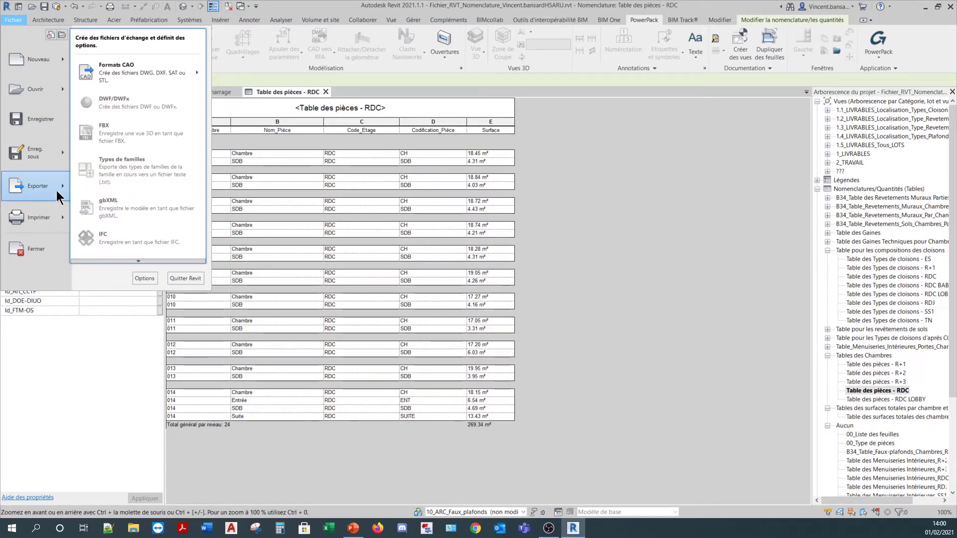
{"action": "left_click", "coordinate": [138, 260]}
{"action": "left_click", "coordinate": [139, 260]}
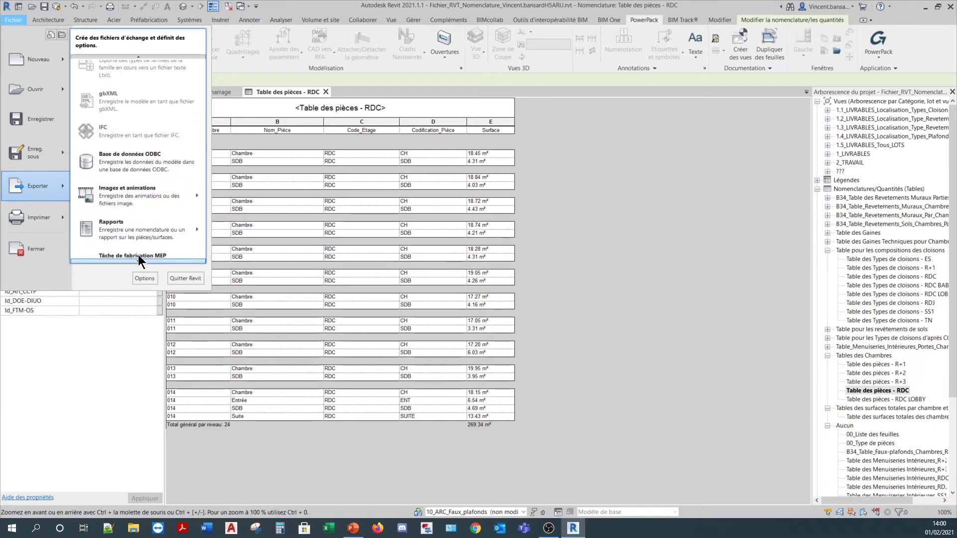
{"action": "mouse_move", "coordinate": [164, 225]}
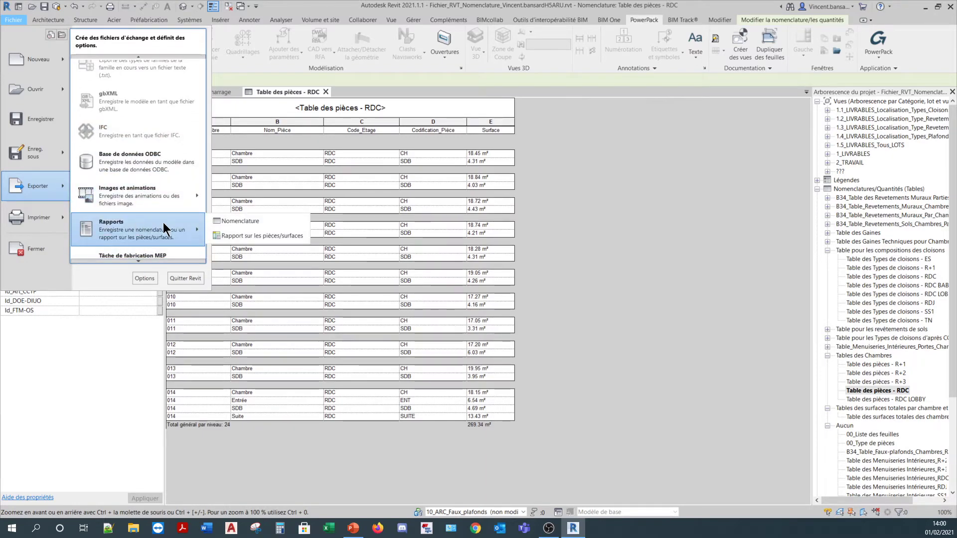
{"action": "left_click", "coordinate": [231, 221]}
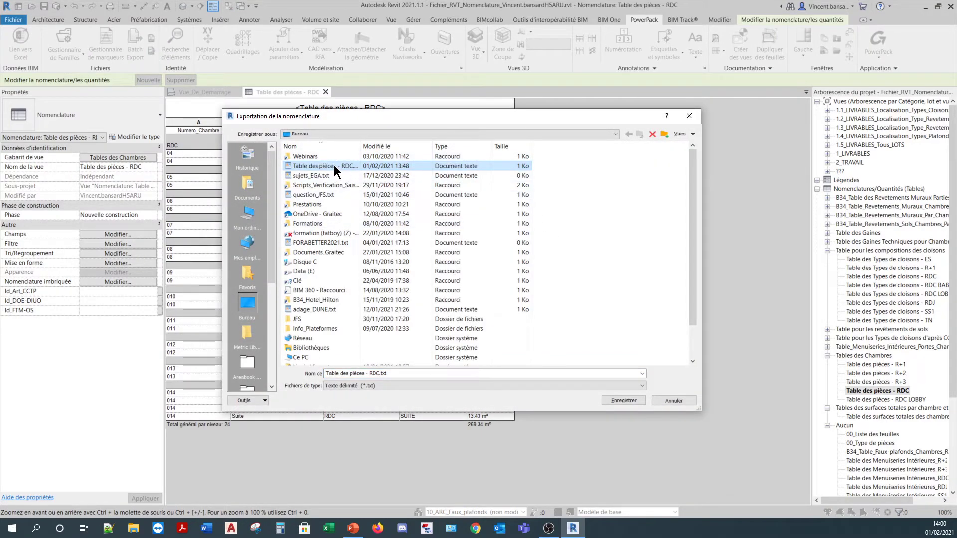
{"action": "left_click", "coordinate": [618, 399]}
{"action": "left_click", "coordinate": [503, 277]}
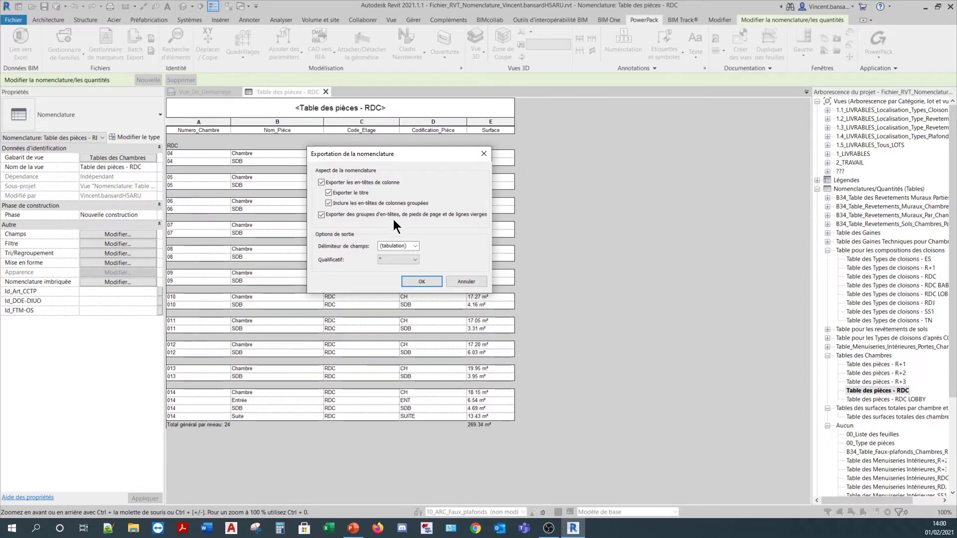
Set the export's field delimiter to (espace) and the text qualifier to (aucun), and complete the schedule export.
{"action": "left_click", "coordinate": [329, 193]}
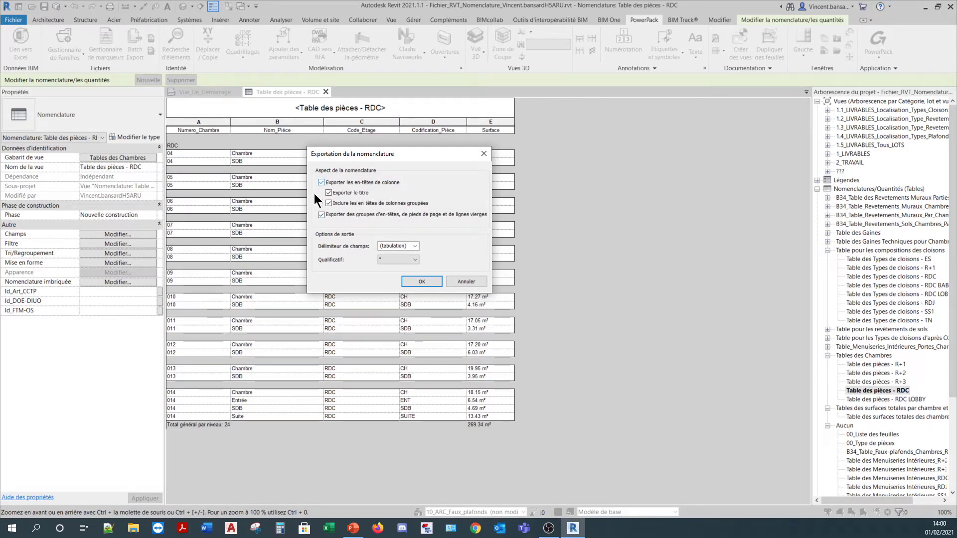
{"action": "left_click", "coordinate": [328, 193]}
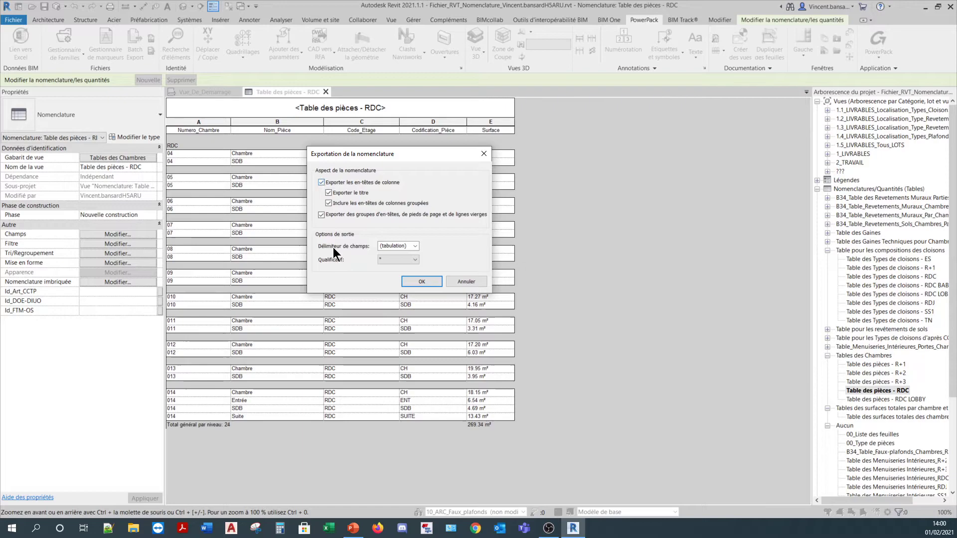
{"action": "left_click", "coordinate": [416, 246]}
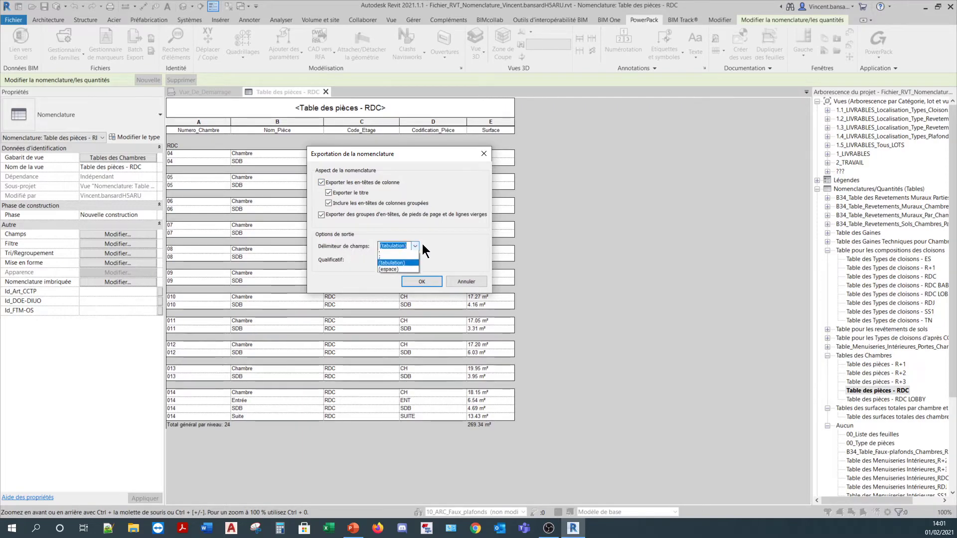
{"action": "left_click", "coordinate": [405, 269]}
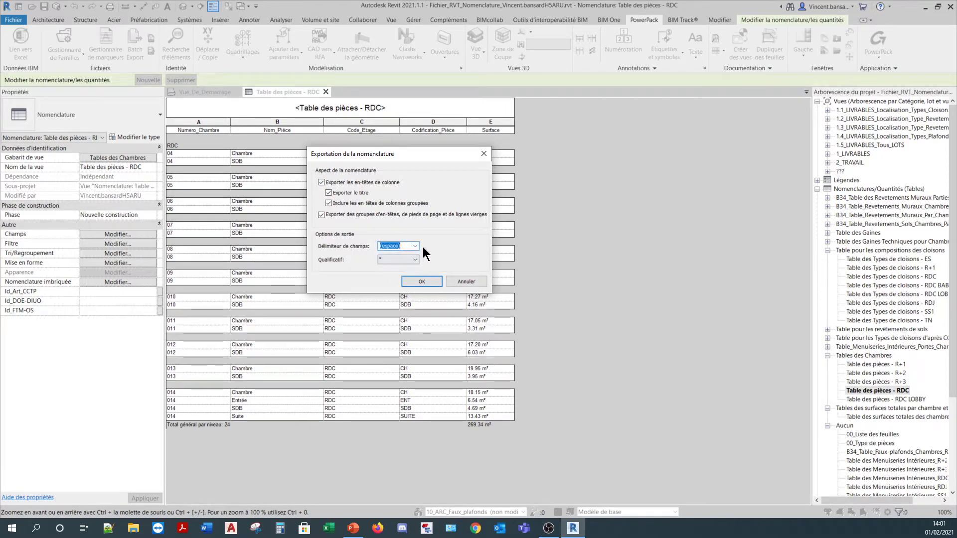
{"action": "left_click", "coordinate": [386, 260]}
{"action": "left_click", "coordinate": [388, 281]}
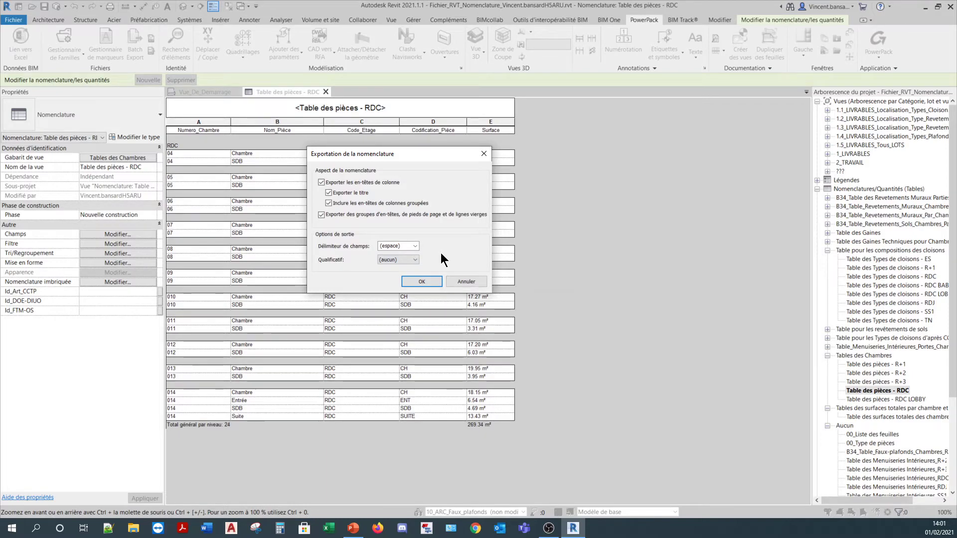
{"action": "left_click", "coordinate": [422, 282]}
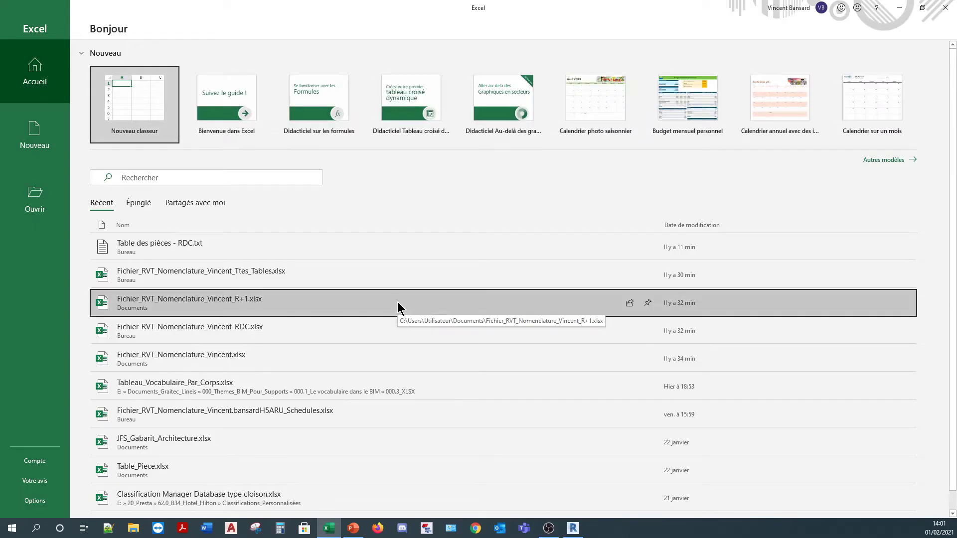
Open Table des pièces - RDC.txt in Excel, importing it as delimited text with the Tabulation separator and Standard column format.
{"action": "left_click", "coordinate": [197, 247]}
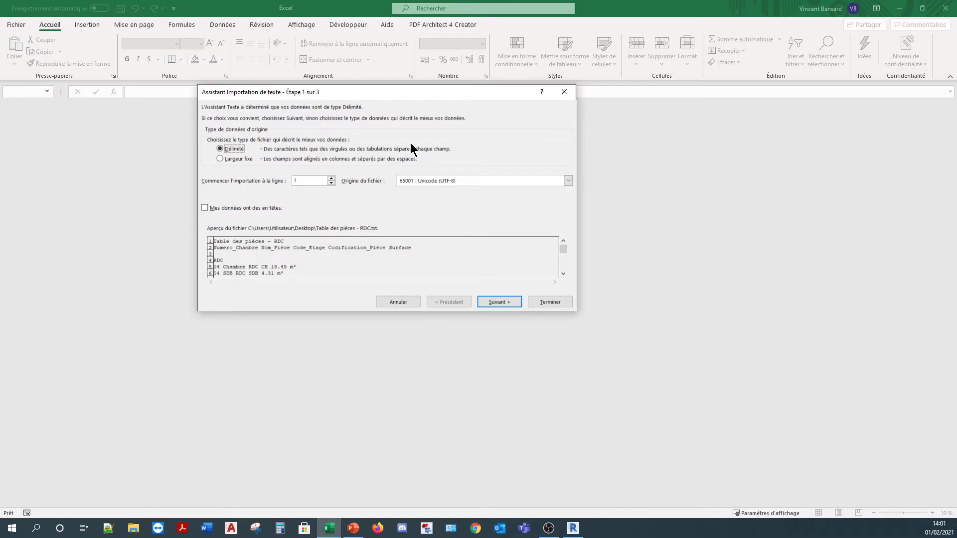
{"action": "left_click_drag", "start_coordinate": [403, 98], "coordinate": [399, 116]}
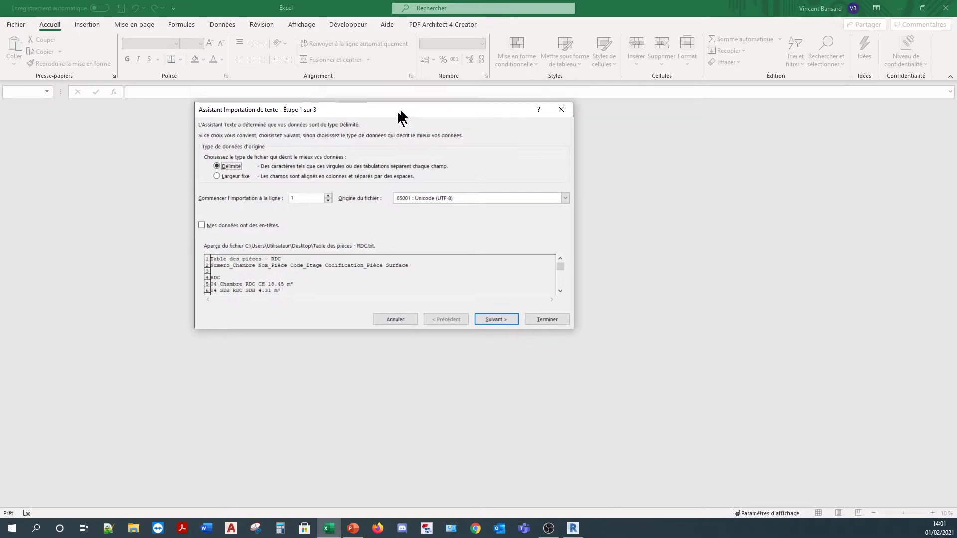
{"action": "left_click", "coordinate": [501, 320]}
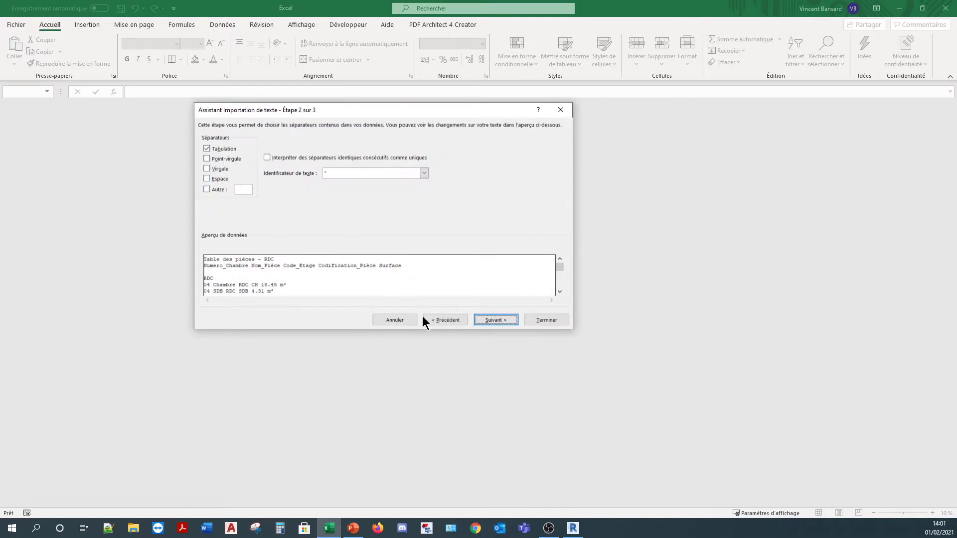
{"action": "left_click", "coordinate": [489, 319]}
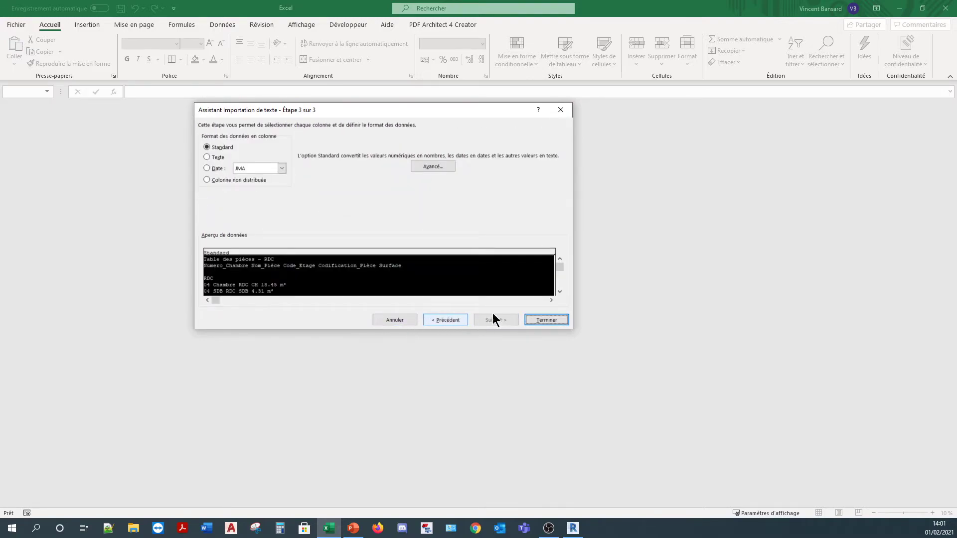
{"action": "left_click", "coordinate": [539, 319]}
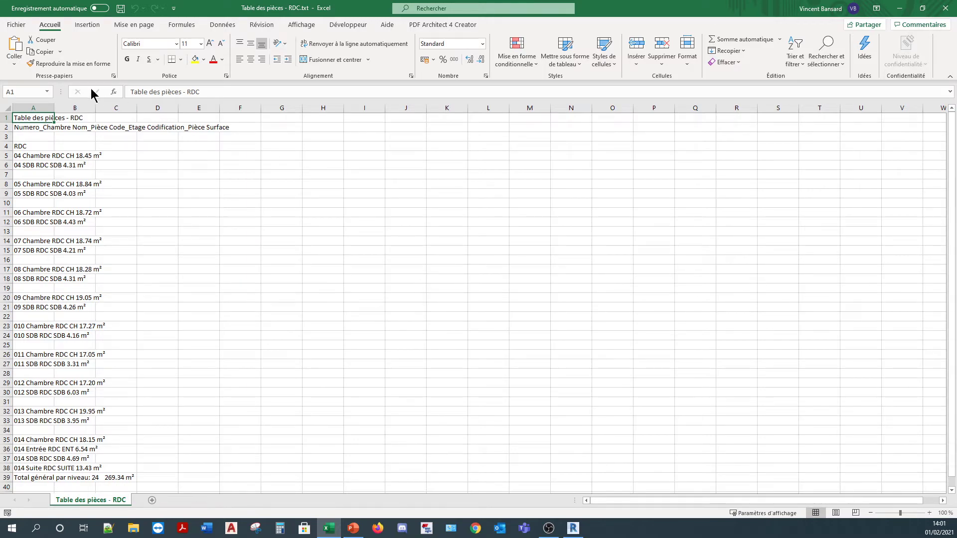
Fit column A to its contents, examine the imported room rows, and close the file without saving.
{"action": "double_click", "coordinate": [55, 108]}
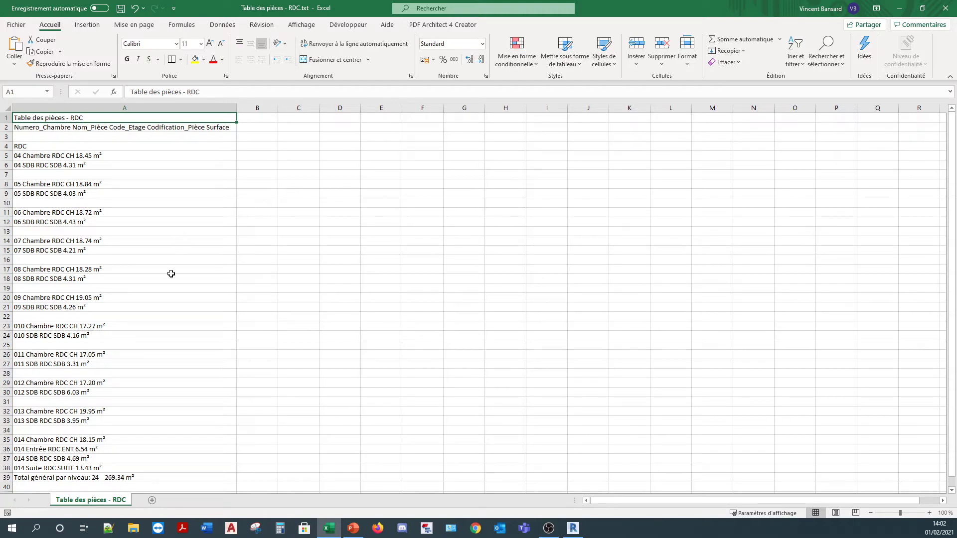
{"action": "scroll", "coordinate": [171, 274], "scroll_direction": "down", "scroll_amount": 2}
{"action": "scroll", "coordinate": [171, 273], "scroll_direction": "up", "scroll_amount": 2}
{"action": "left_click", "coordinate": [946, 8]}
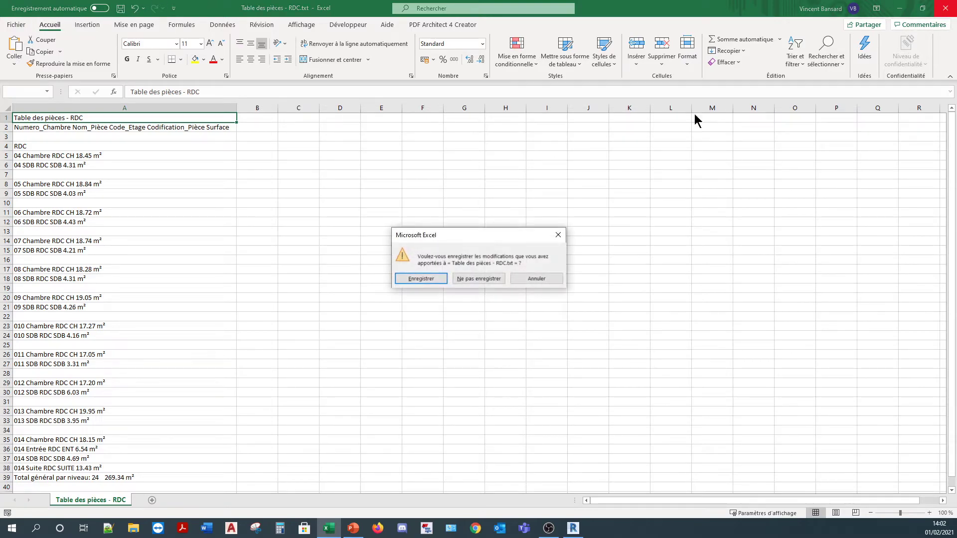
{"action": "left_click", "coordinate": [474, 279]}
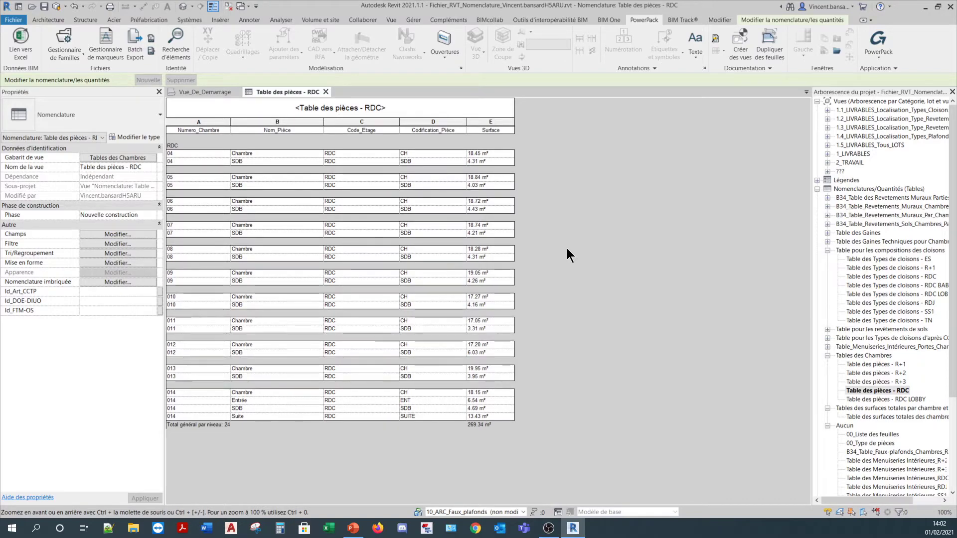
Create a new PowerPack Excel link in Revit from the schedule Table des pièces - RDC, mapped to Instance table.
{"action": "left_click", "coordinate": [23, 49]}
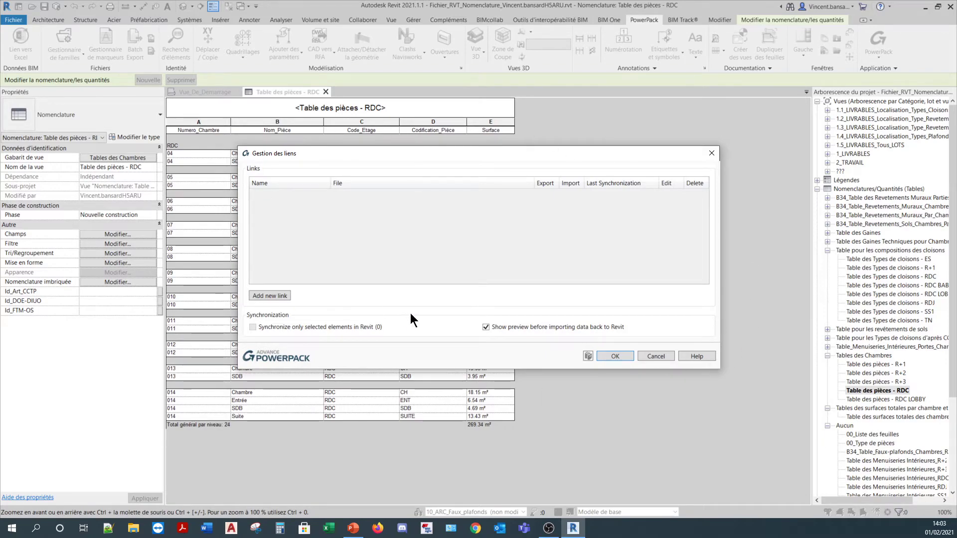
{"action": "left_click", "coordinate": [281, 295]}
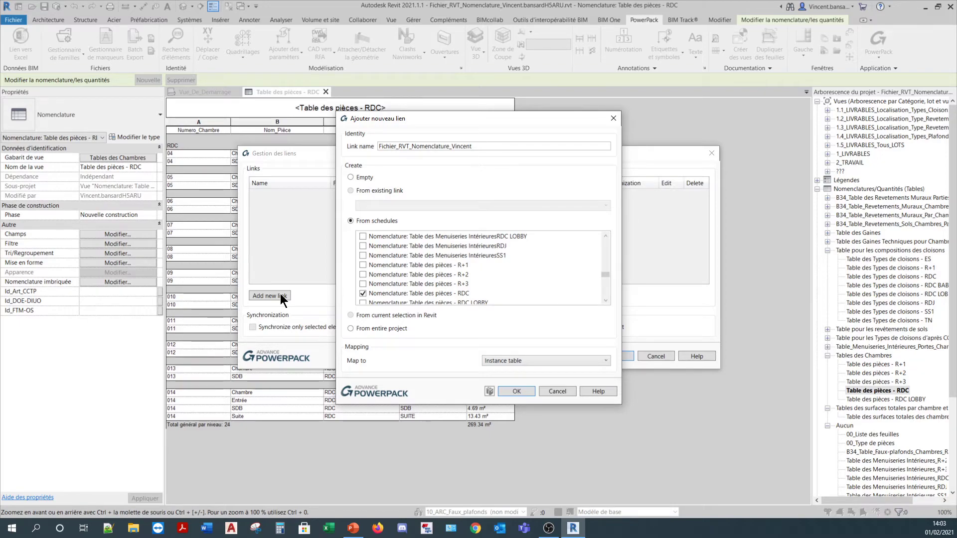
{"action": "left_click_drag", "start_coordinate": [474, 121], "coordinate": [447, 120]}
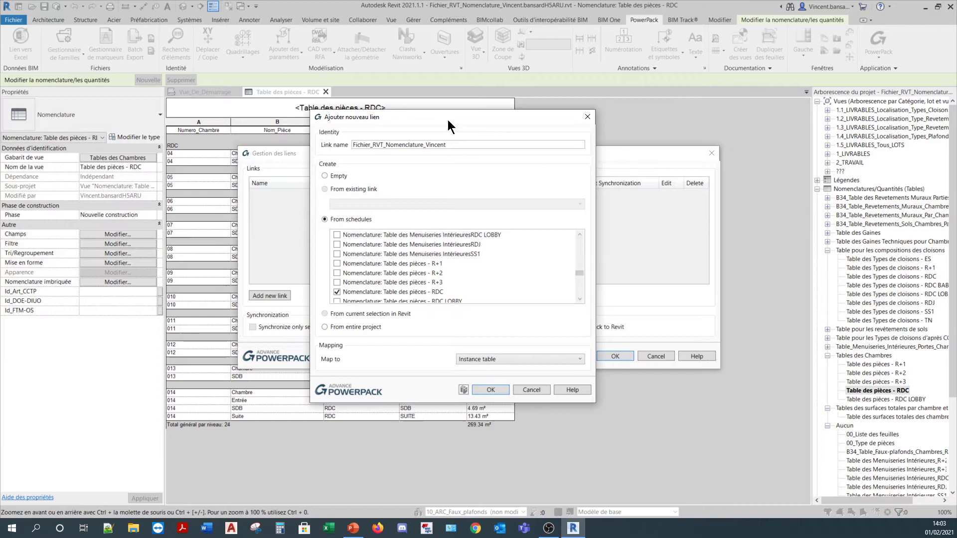
{"action": "left_click", "coordinate": [452, 146]}
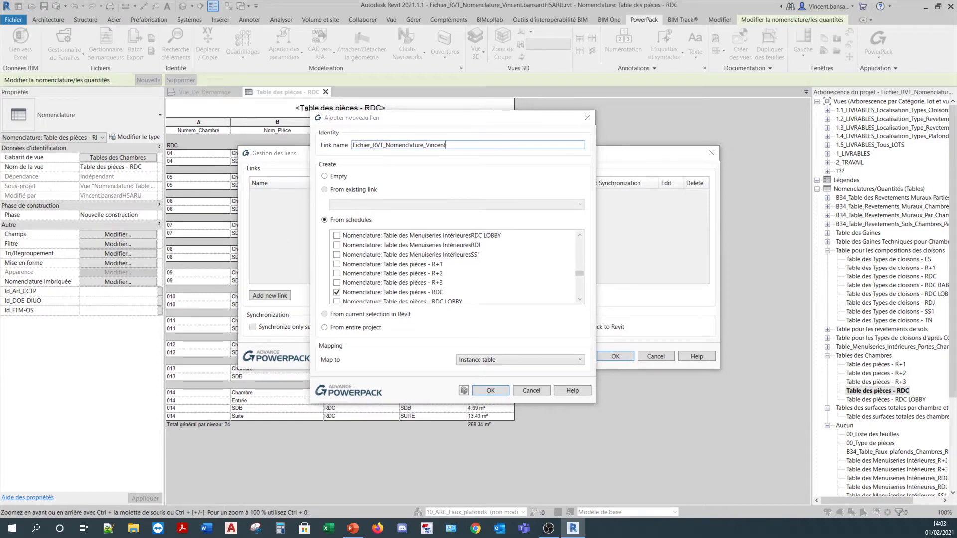
{"action": "left_click", "coordinate": [454, 147]}
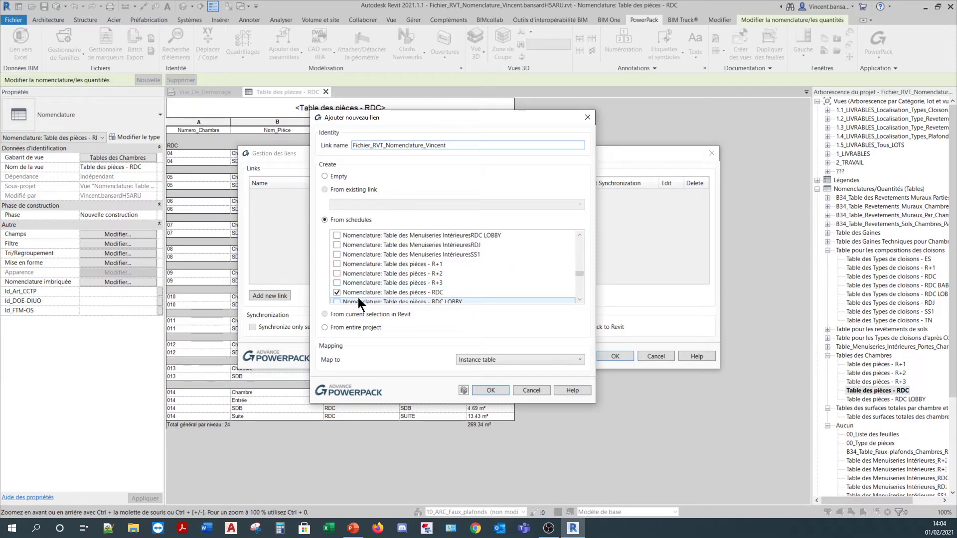
{"action": "left_click", "coordinate": [579, 299]}
{"action": "left_click", "coordinate": [579, 299]}
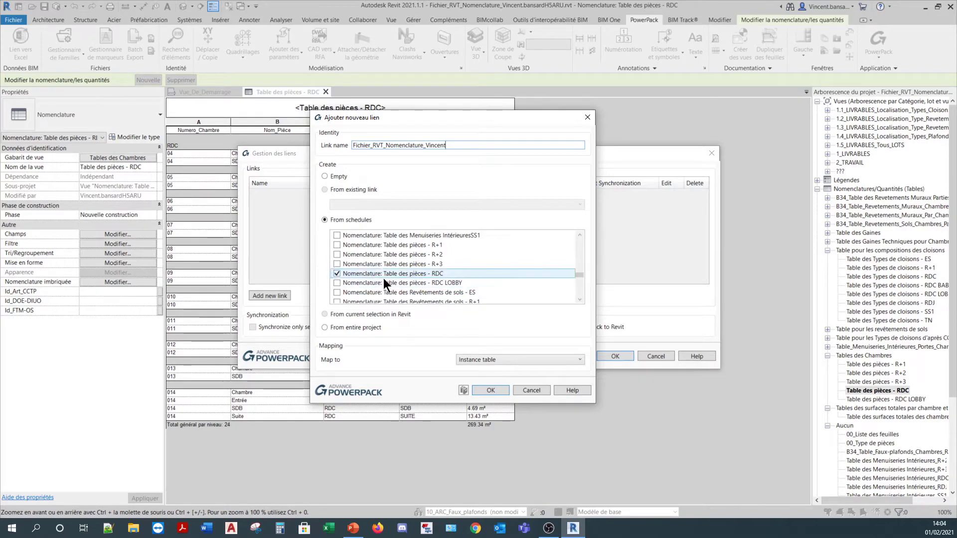
{"action": "left_click_drag", "start_coordinate": [398, 121], "coordinate": [431, 107]}
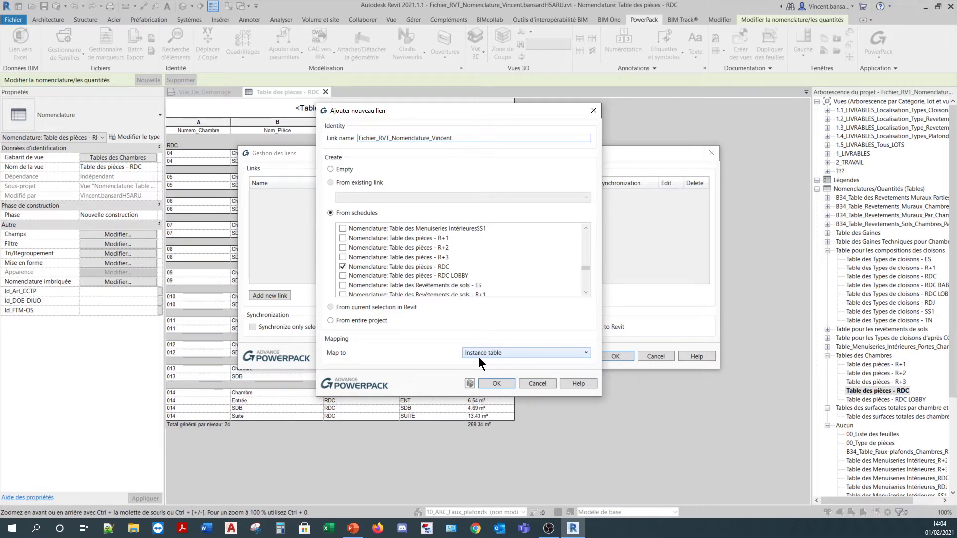
{"action": "left_click", "coordinate": [501, 381]}
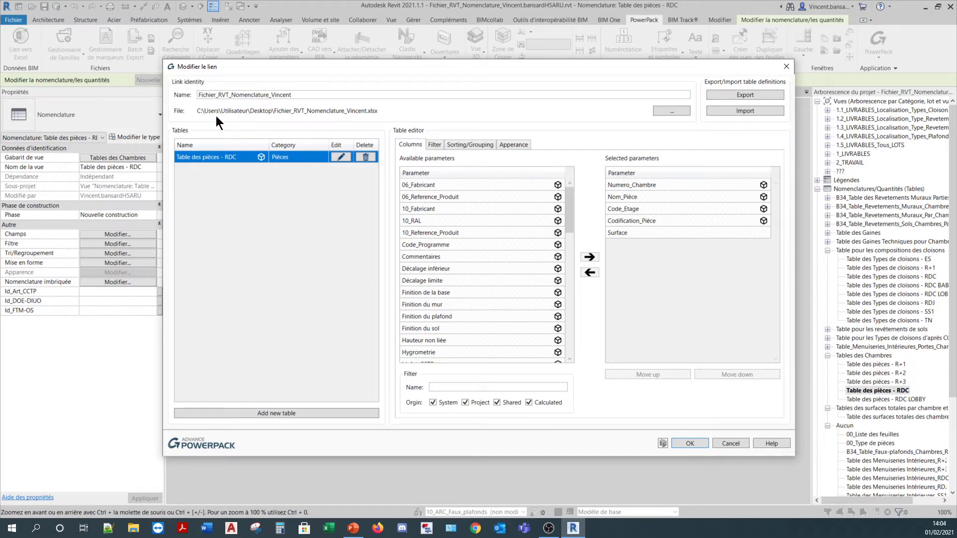
Set the link's Excel file on the desktop, adding the suffix _RDC_Seul to the proposed file name.
{"action": "left_click", "coordinate": [672, 111]}
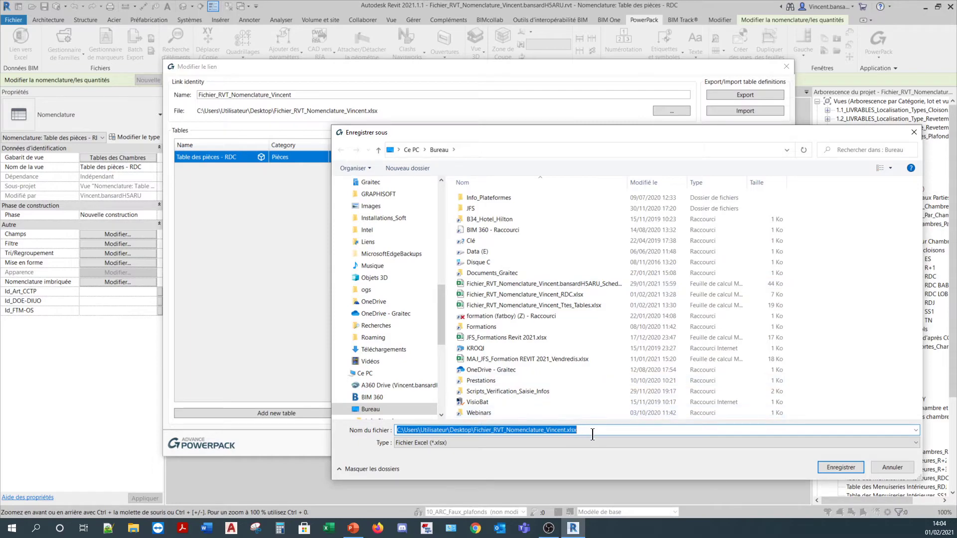
{"action": "left_click", "coordinate": [595, 428]}
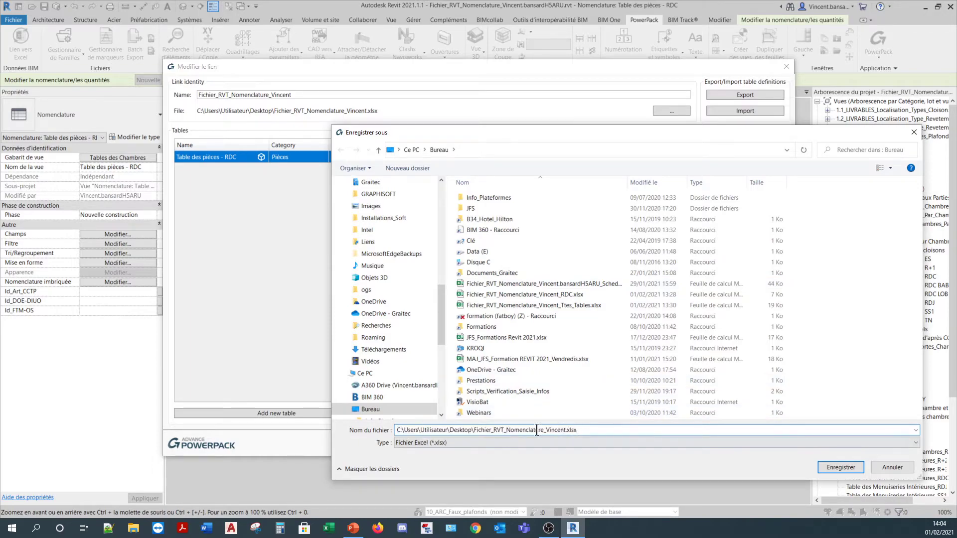
{"action": "left_click", "coordinate": [567, 430]}
{"action": "type", "text": "_RDC"}
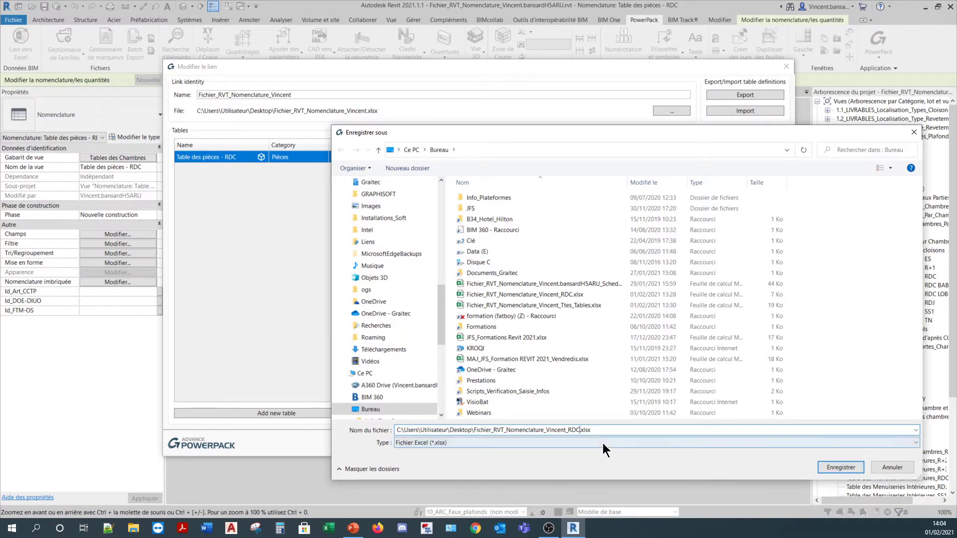
{"action": "type", "text": "_Seu"}
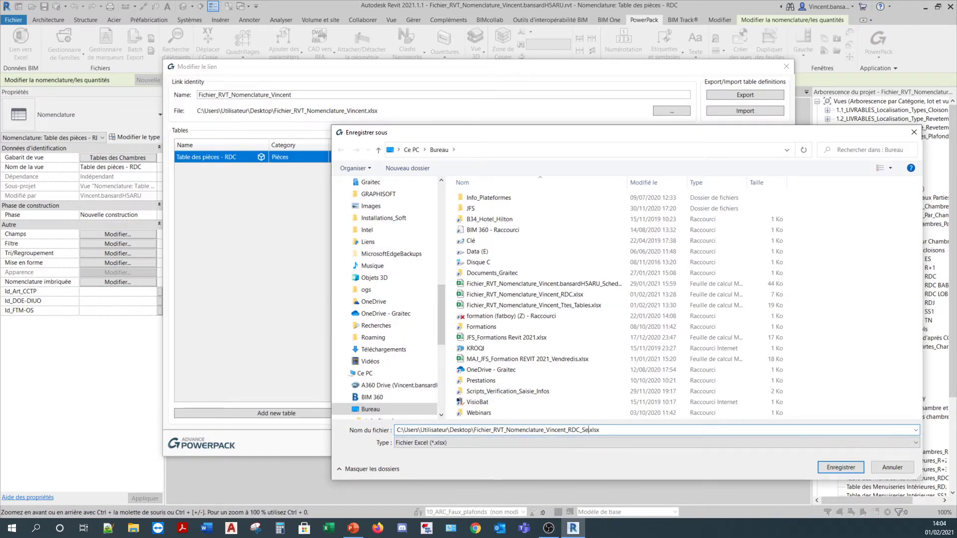
{"action": "type", "text": "l"}
{"action": "left_click", "coordinate": [840, 468]}
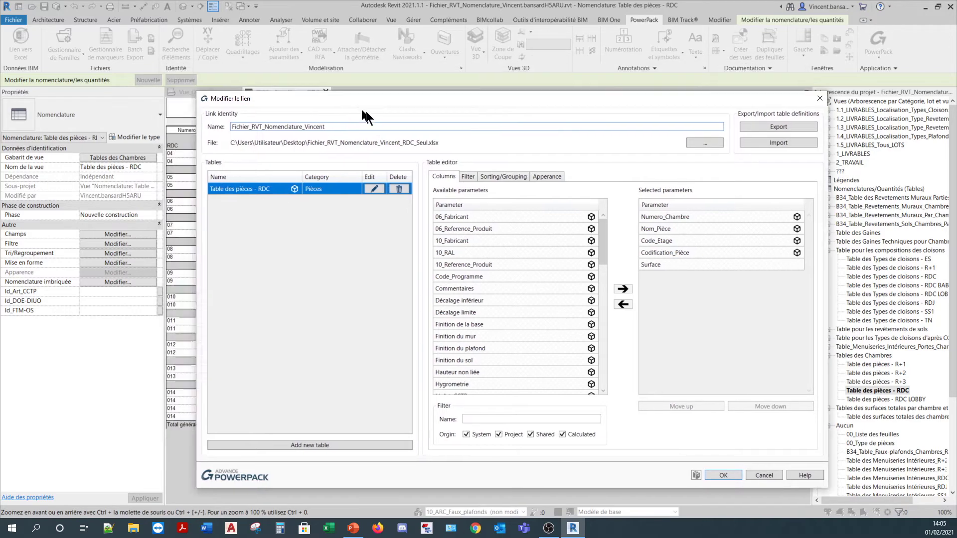
Filter shared parameters out of the list of available parameters for the room table.
{"action": "left_click_drag", "start_coordinate": [309, 67], "coordinate": [214, 72]}
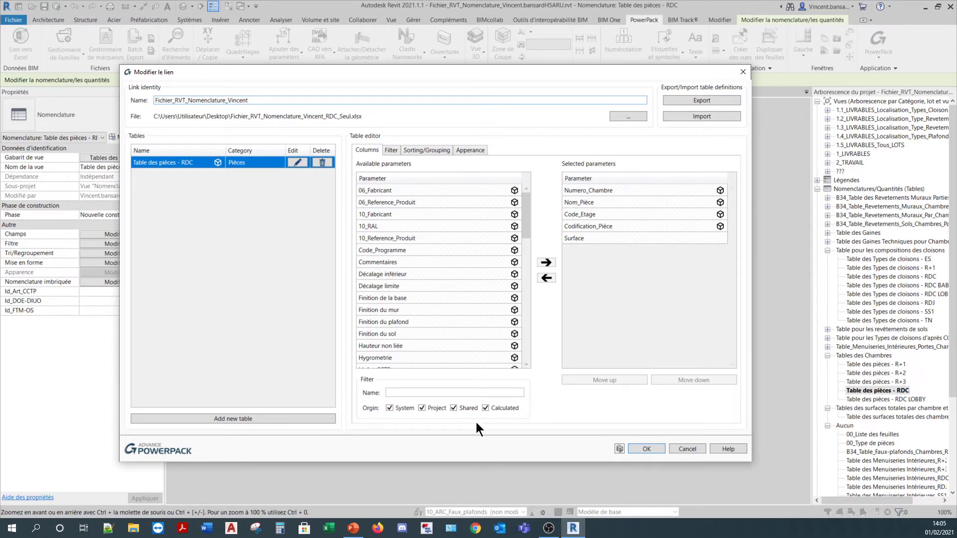
{"action": "left_click", "coordinate": [453, 408]}
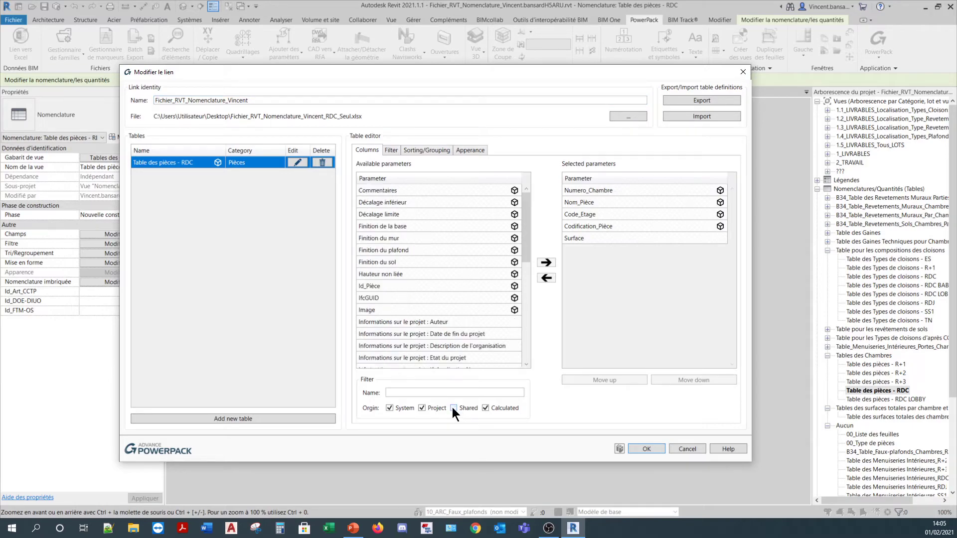
Also filter project and system parameters out of the available parameters, and show the system, project and shared origins again.
{"action": "left_click", "coordinate": [422, 408]}
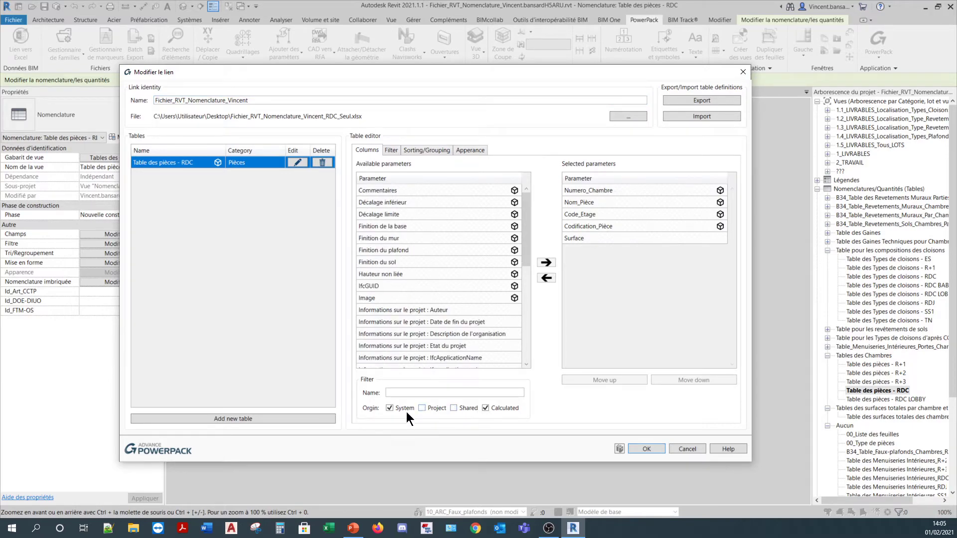
{"action": "left_click", "coordinate": [390, 407]}
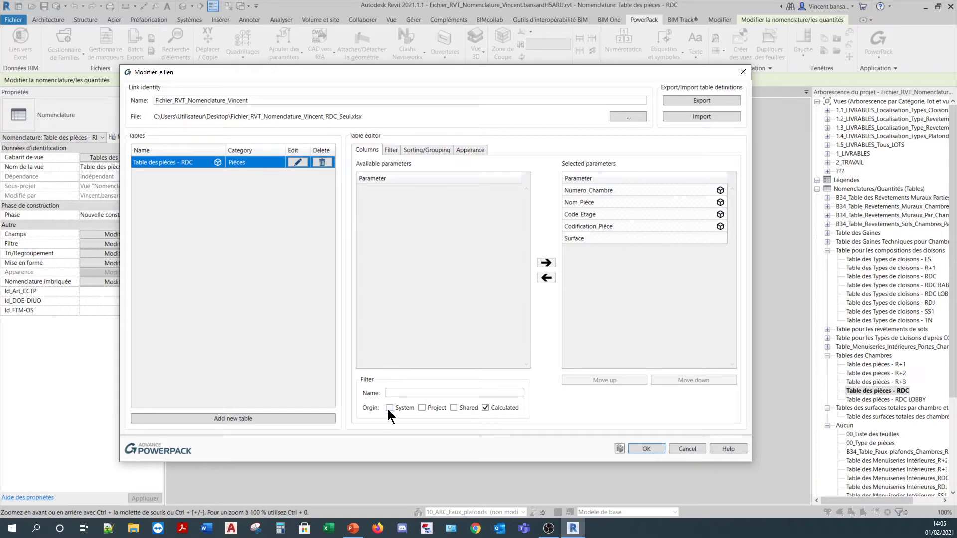
{"action": "left_click", "coordinate": [389, 408]}
{"action": "left_click", "coordinate": [422, 408]}
{"action": "left_click", "coordinate": [452, 408]}
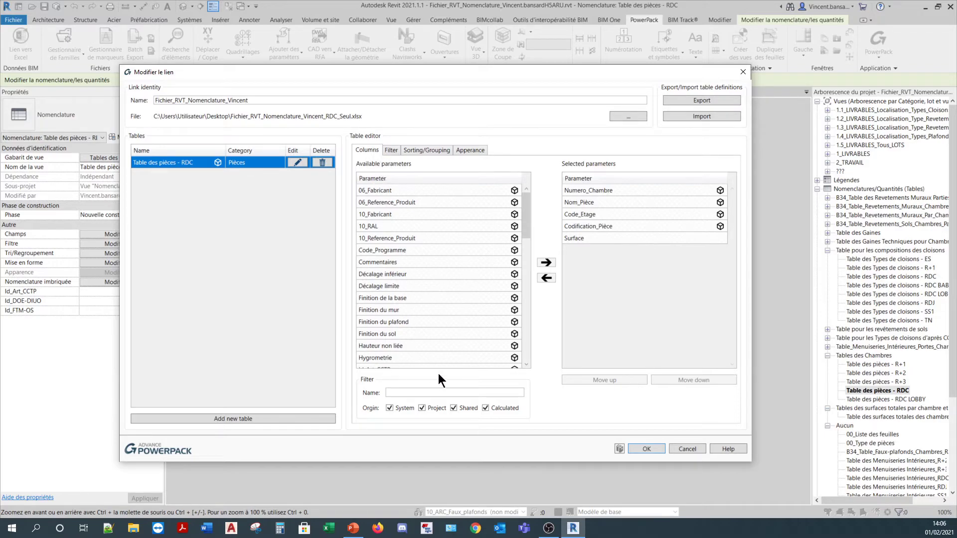
Filter the available parameters by the name text 0 and by id, and clear the name filter.
{"action": "left_click", "coordinate": [412, 392]}
{"action": "type", "text": "0"}
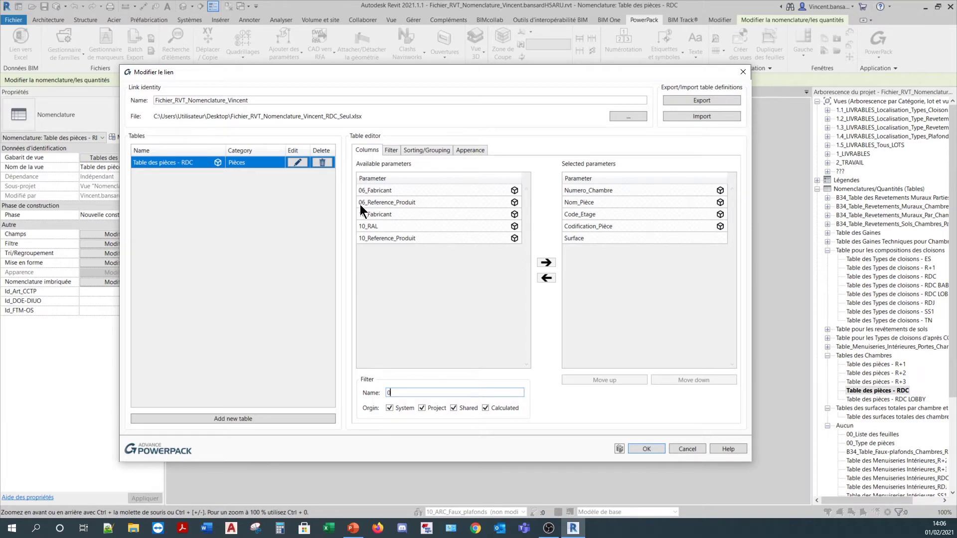
{"action": "key", "text": "BackSpace"}
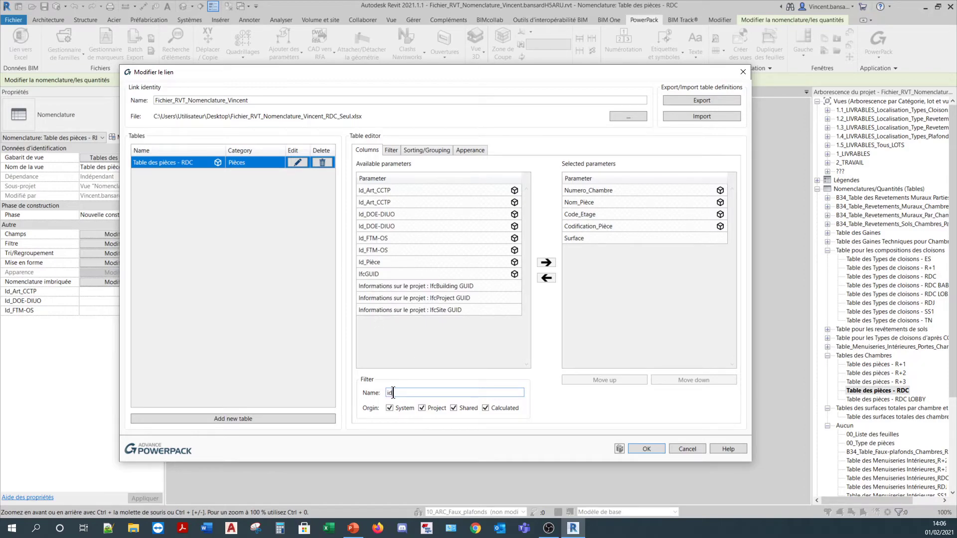
{"action": "key", "text": "BackSpace"}
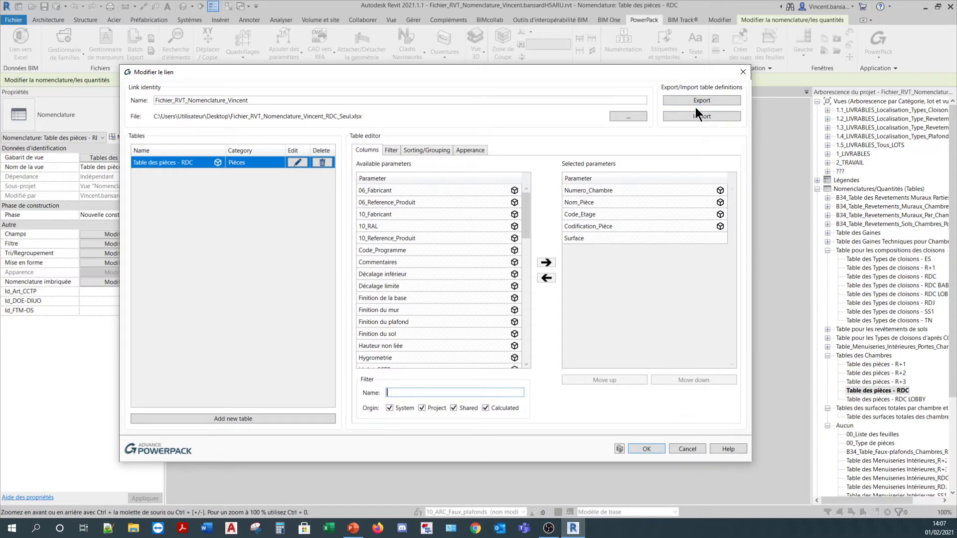
Accept the link's definition and export the linked room table to its Excel file.
{"action": "left_click", "coordinate": [647, 449]}
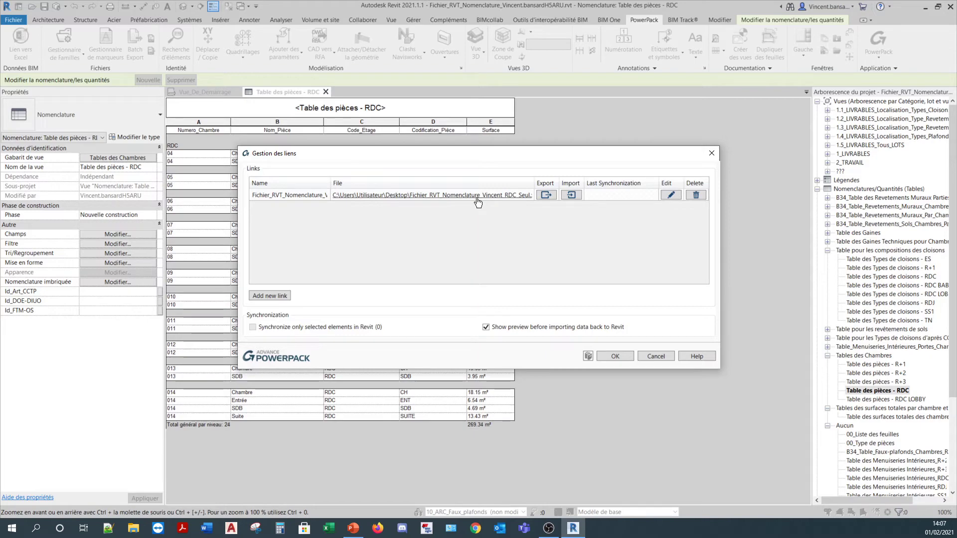
{"action": "left_click", "coordinate": [545, 196]}
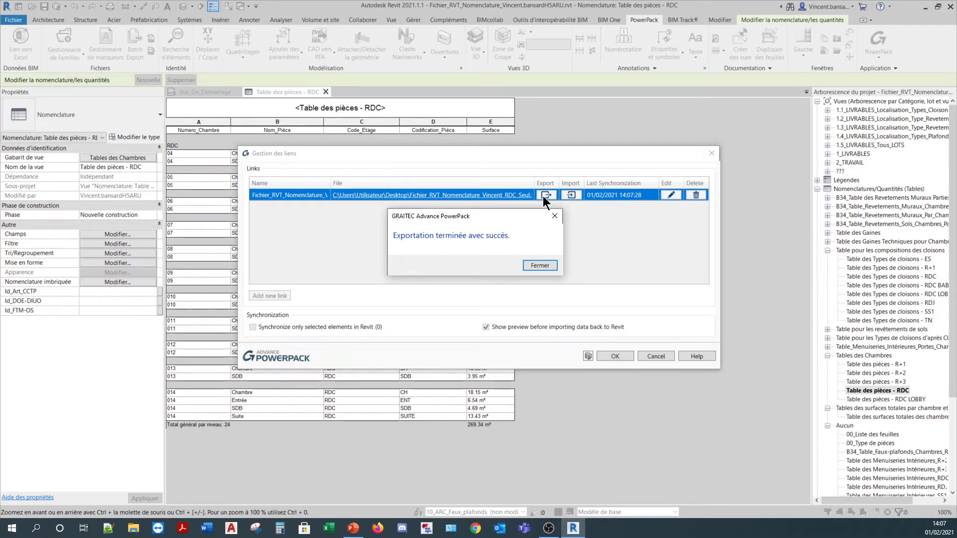
{"action": "left_click", "coordinate": [531, 267]}
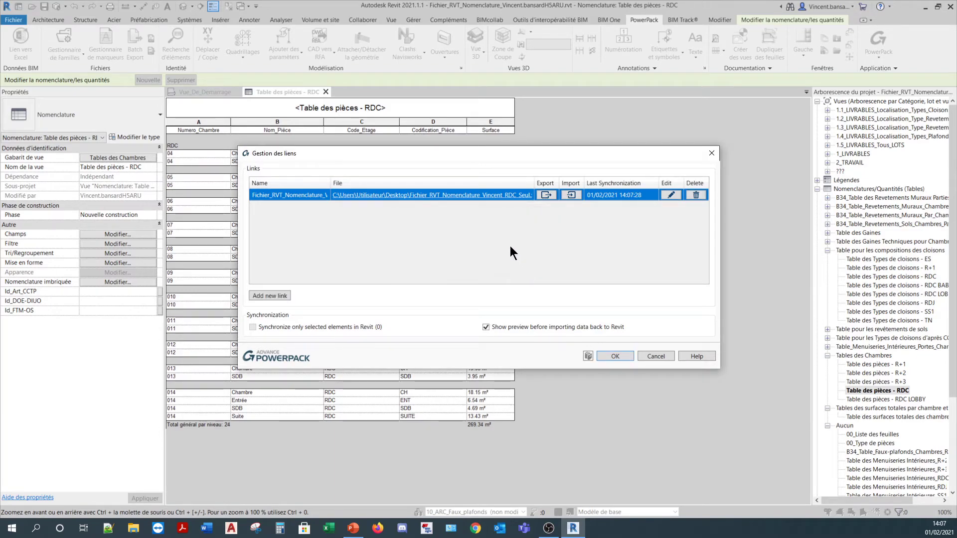
Open the exported workbook from the link, examine the Table des pièces - RDC sheet, and close Excel.
{"action": "left_click", "coordinate": [485, 196]}
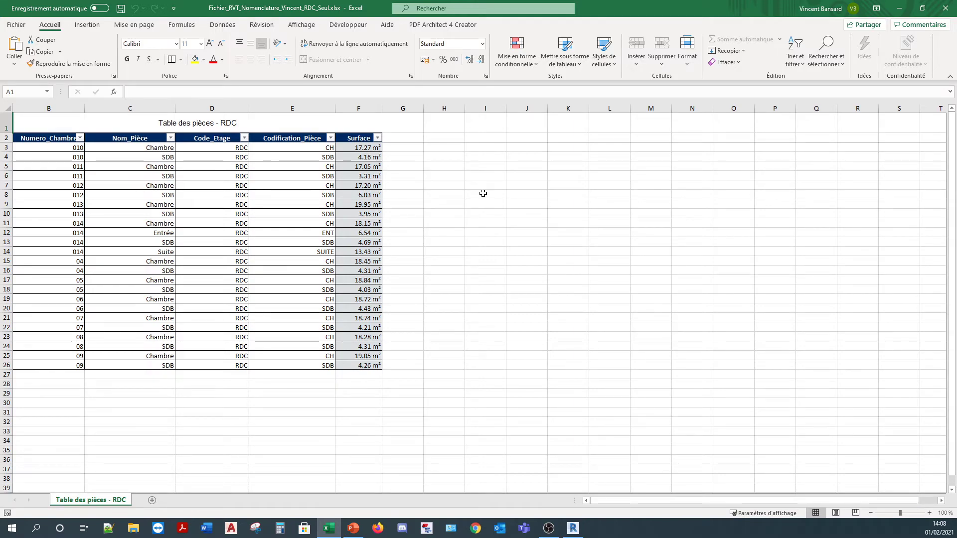
{"action": "left_click", "coordinate": [483, 194]}
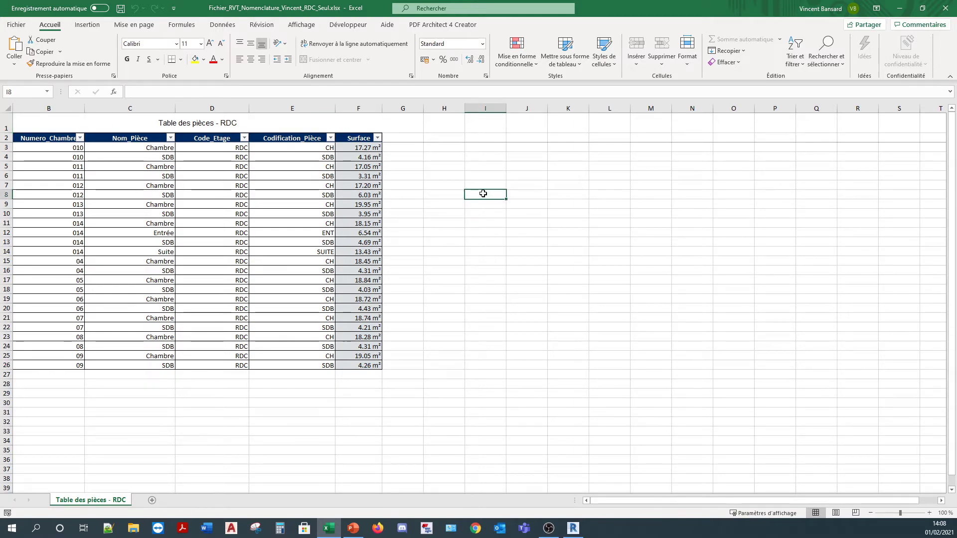
{"action": "left_click", "coordinate": [945, 9]}
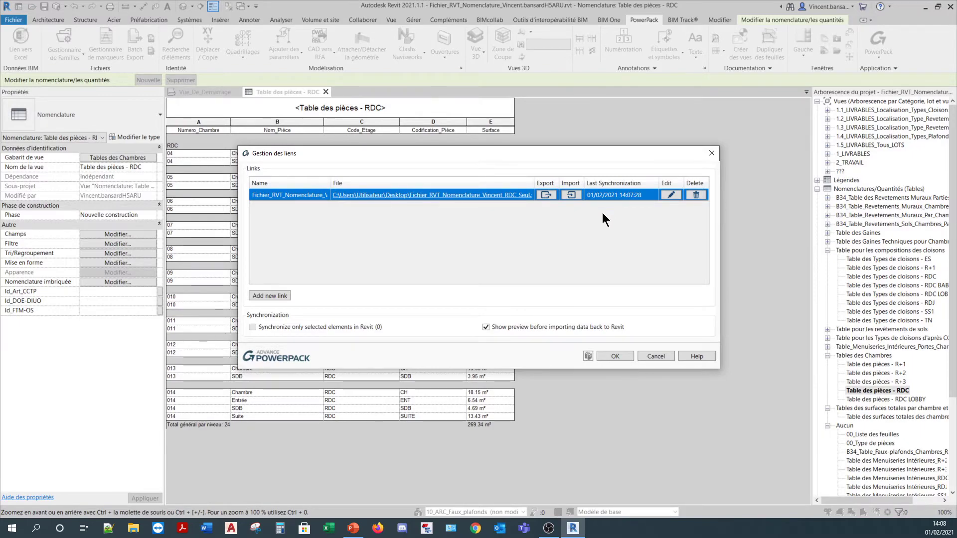
Replace the existing link with a new one created from the schedules Table des pièces - R+1 and Table des pièces - RDC.
{"action": "left_click_drag", "start_coordinate": [513, 156], "coordinate": [559, 128]}
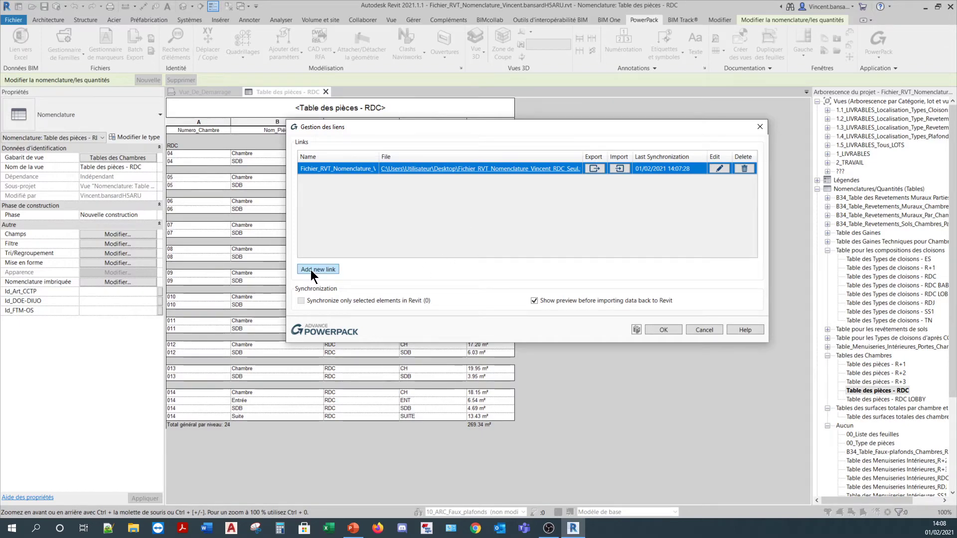
{"action": "left_click", "coordinate": [744, 169]}
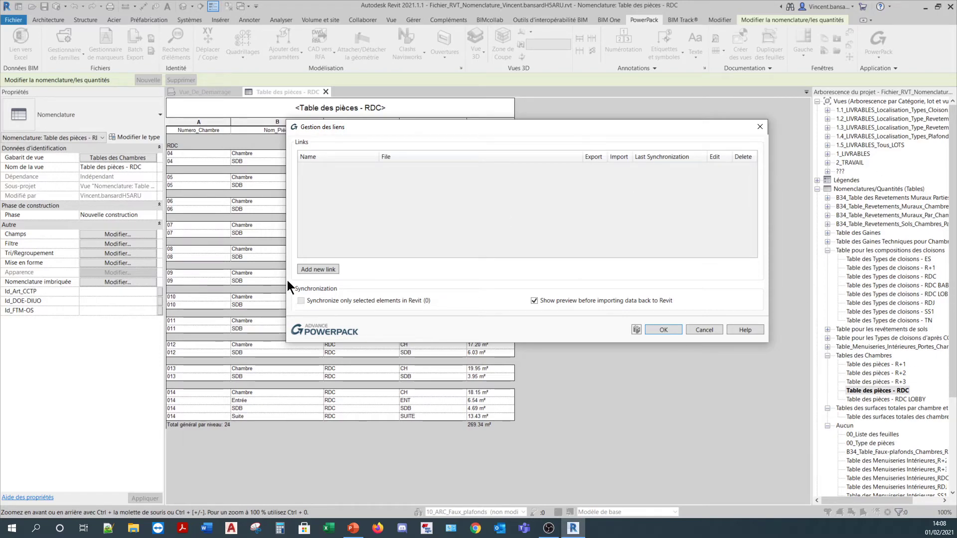
{"action": "left_click", "coordinate": [312, 271]}
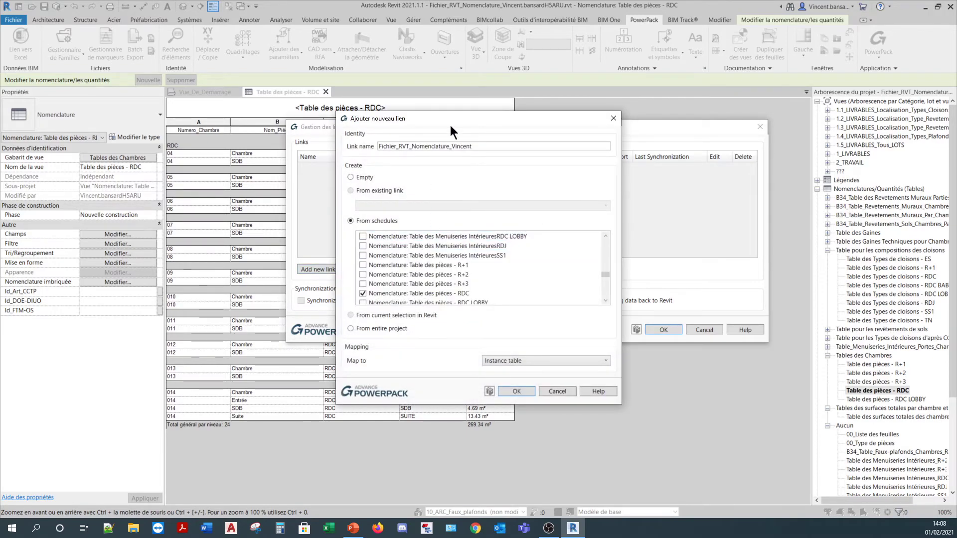
{"action": "left_click_drag", "start_coordinate": [451, 124], "coordinate": [422, 65]}
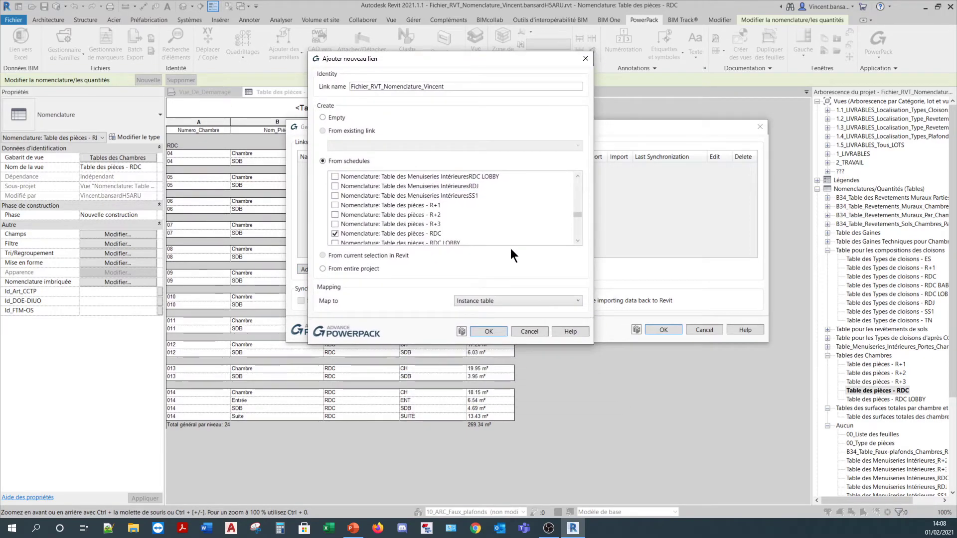
{"action": "left_click", "coordinate": [334, 205]}
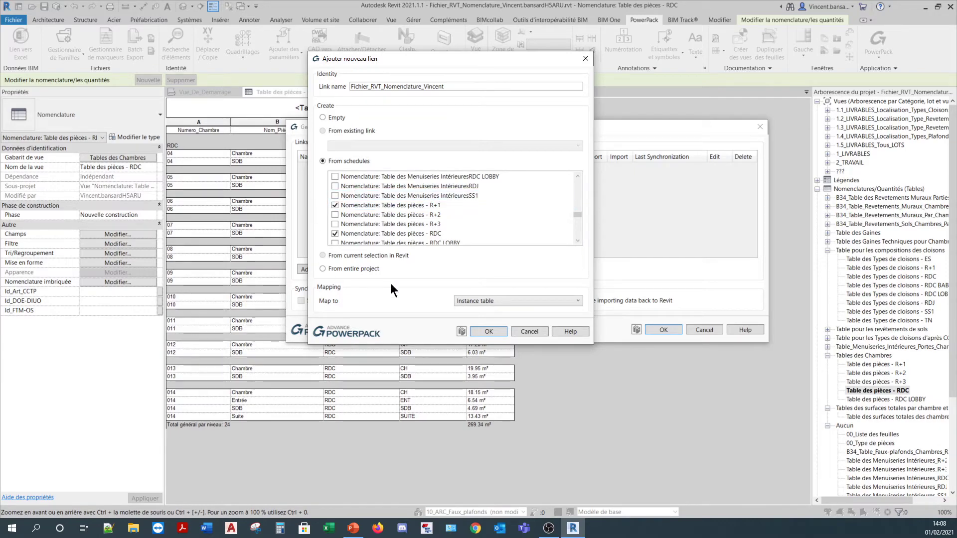
{"action": "left_click", "coordinate": [489, 331]}
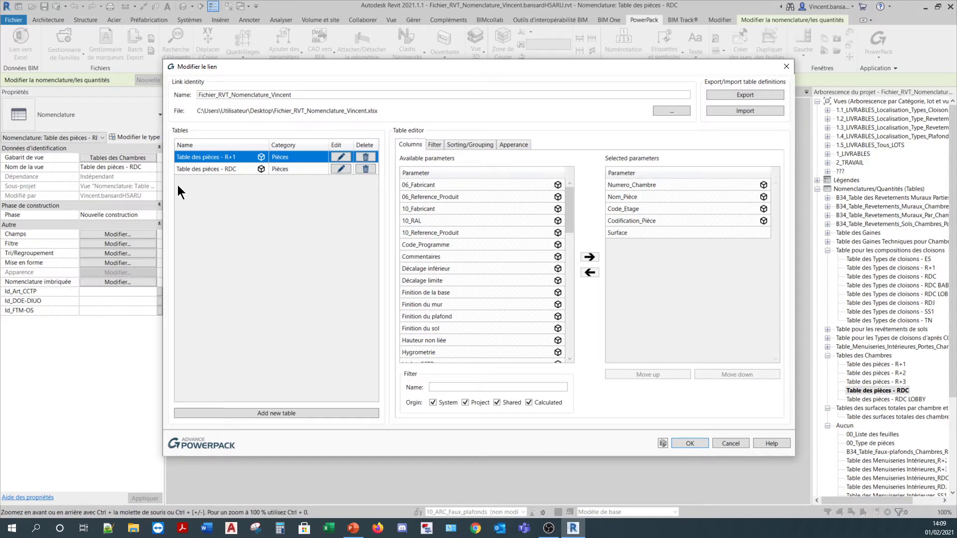
With Table des pièces - R+1 selected, set the link's Excel file on the desktop, adding the suffix _Table_R+1 to the proposed name.
{"action": "left_click", "coordinate": [238, 169]}
{"action": "left_click", "coordinate": [220, 167]}
{"action": "left_click", "coordinate": [220, 157]}
{"action": "left_click", "coordinate": [671, 111]}
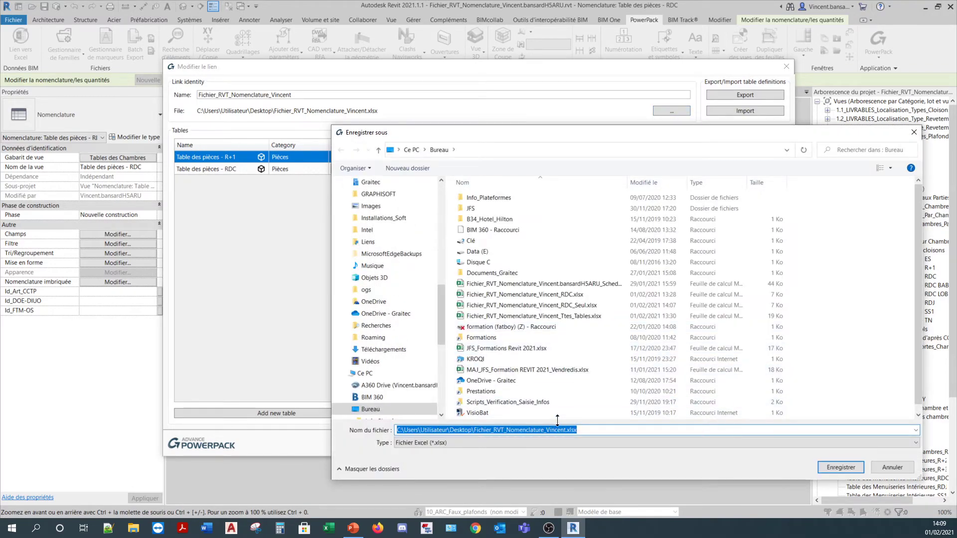
{"action": "left_click", "coordinate": [569, 430]}
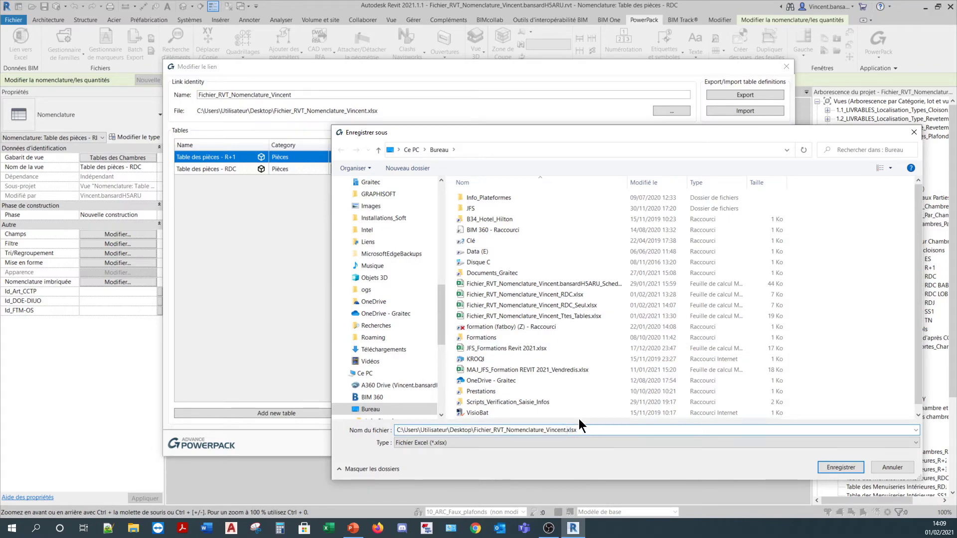
{"action": "type", "text": "_R+1"}
{"action": "key", "text": "BackSpace"}
{"action": "key", "text": "BackSpace"}
{"action": "key", "text": "BackSpace"}
{"action": "type", "text": "Table_R+1"}
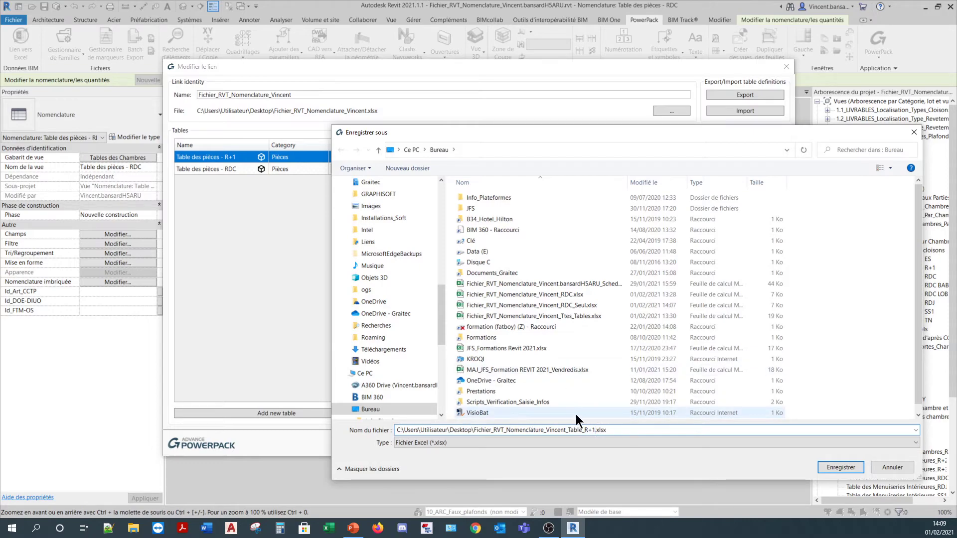
{"action": "left_click", "coordinate": [839, 466]}
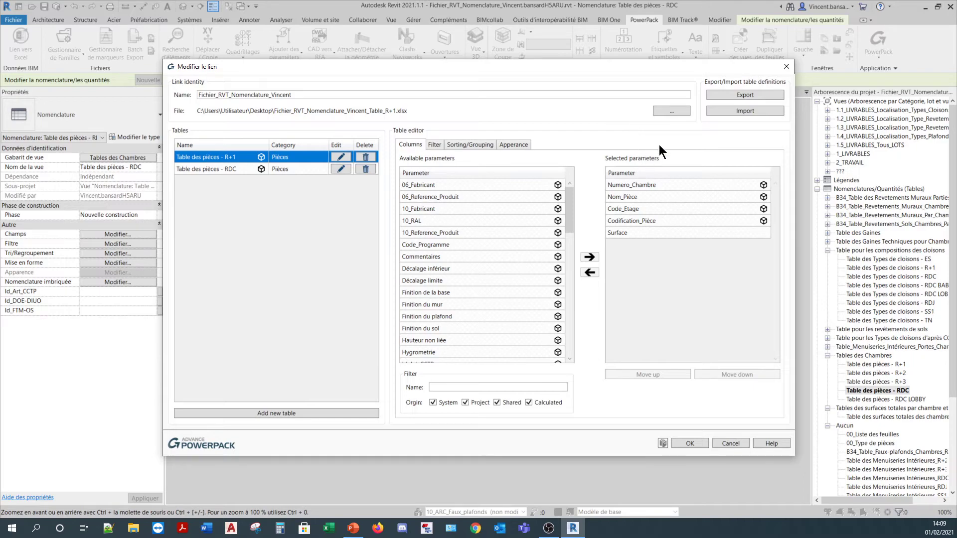
Export the definition of Table des pièces - R+1 to an XML file on the desktop, adding the suffix _Table_R to the proposed name.
{"action": "left_click", "coordinate": [721, 93]}
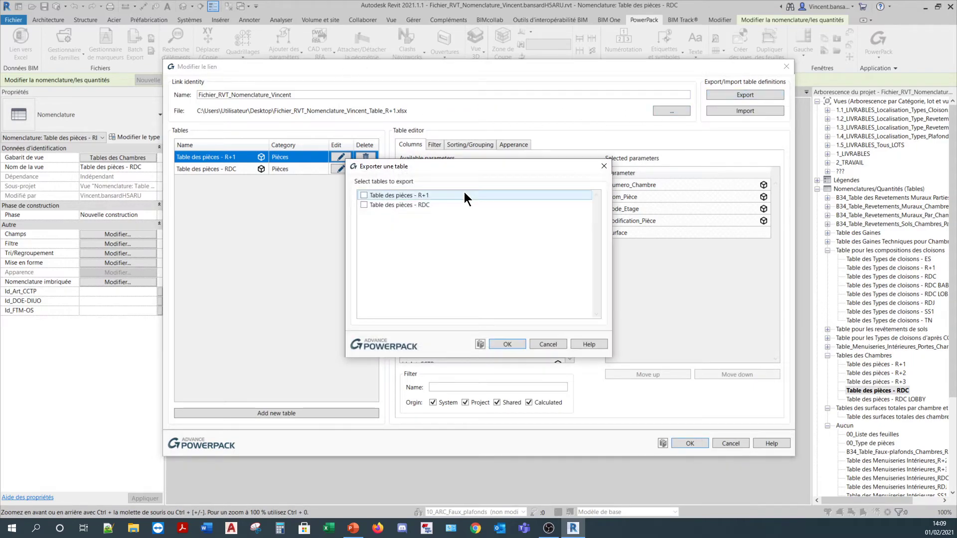
{"action": "left_click", "coordinate": [364, 195]}
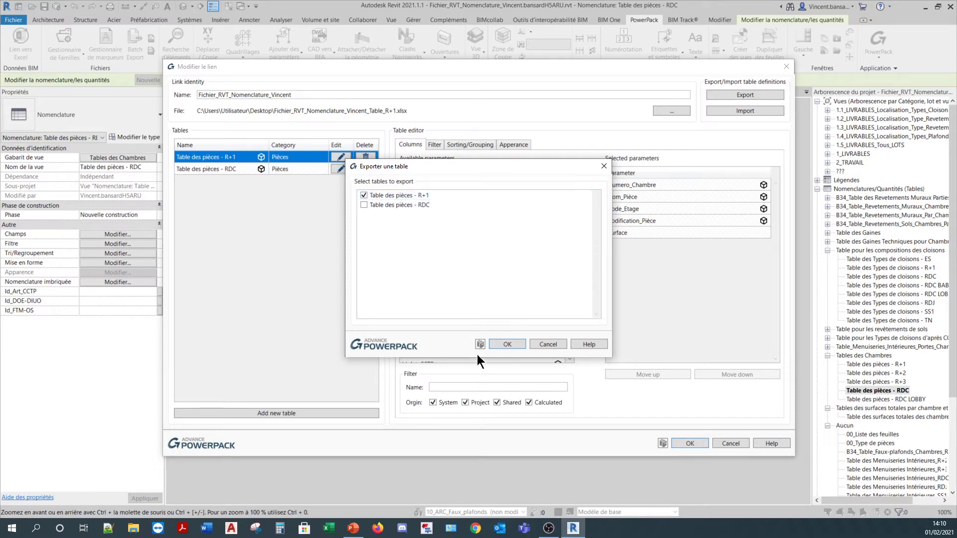
{"action": "left_click", "coordinate": [507, 344]}
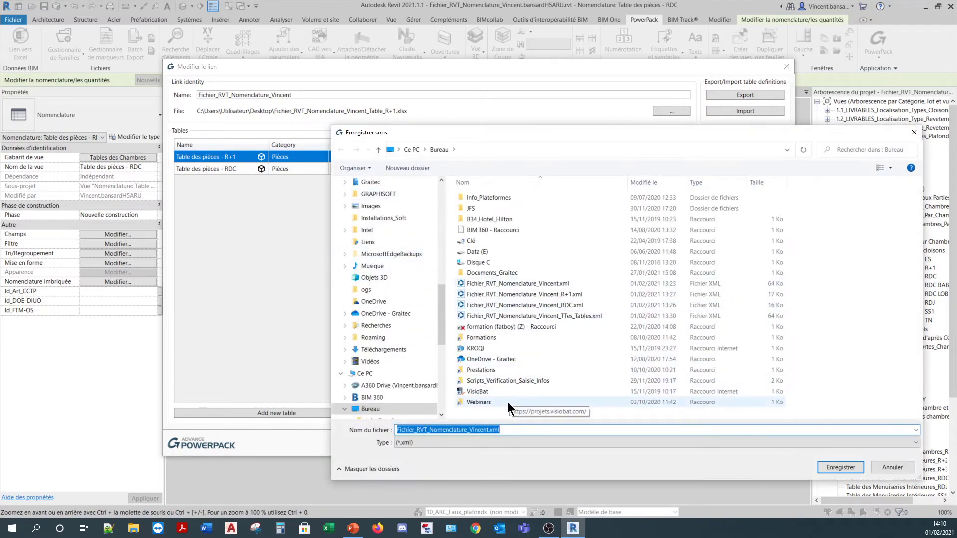
{"action": "left_click", "coordinate": [488, 430]}
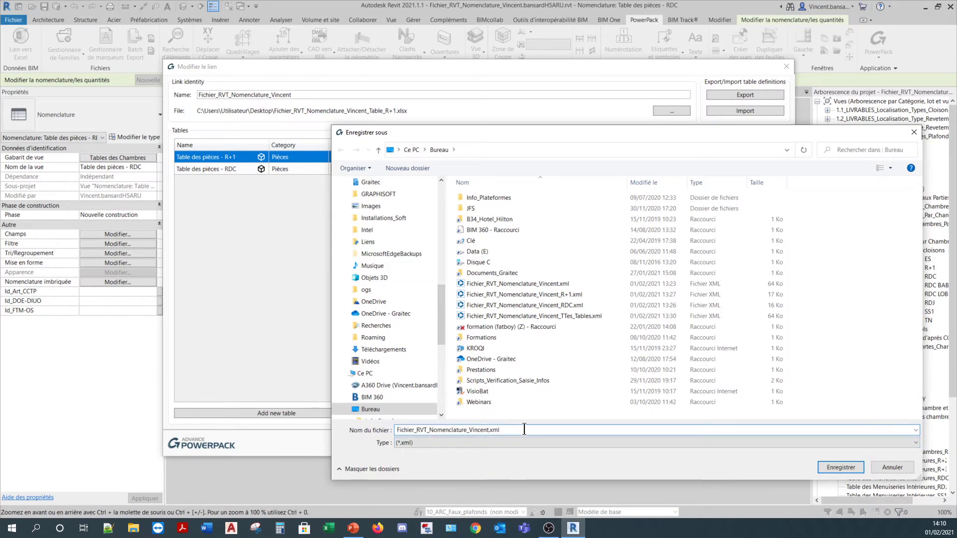
{"action": "type", "text": "_"}
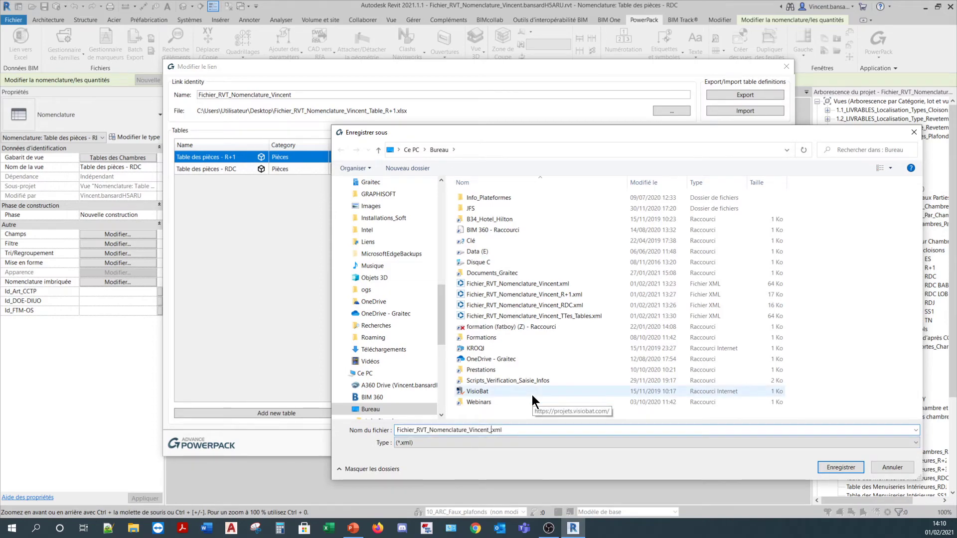
{"action": "type", "text": "R+"}
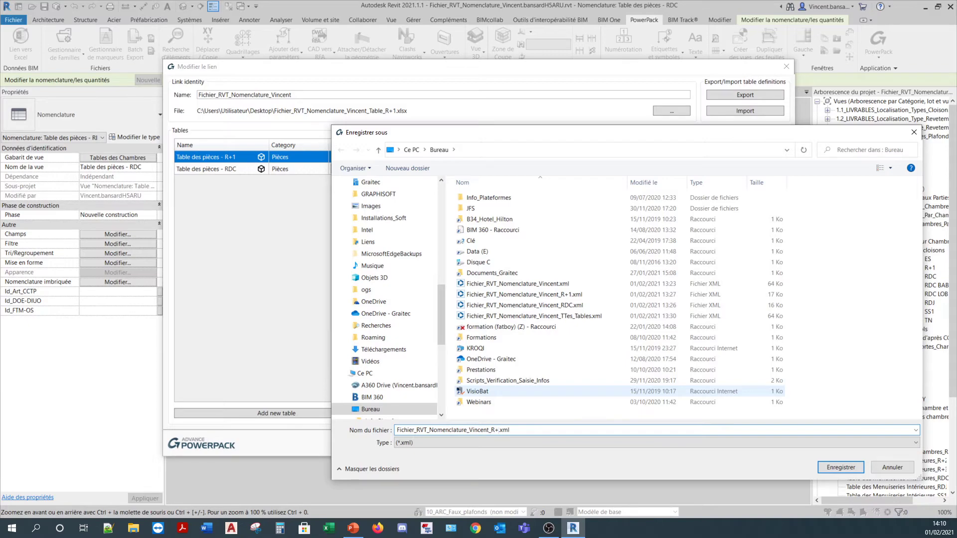
{"action": "key", "text": "BackSpace"}
{"action": "key", "text": "BackSpace"}
{"action": "type", "text": "Table_R"}
{"action": "left_click", "coordinate": [841, 470]}
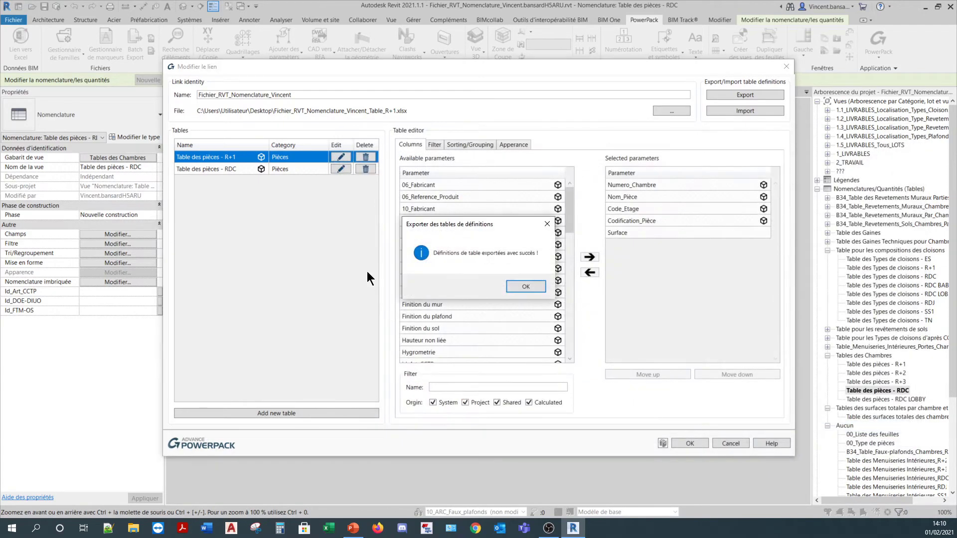
{"action": "left_click", "coordinate": [520, 287]}
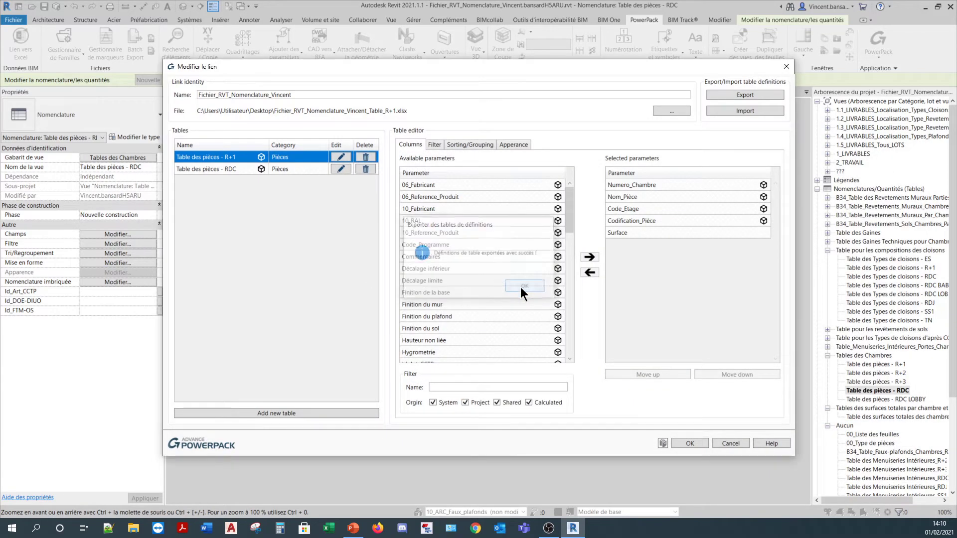
With Table des pièces - RDC selected, change the suffix of the link's Excel file on the desktop to _Table_RDC.
{"action": "left_click", "coordinate": [216, 168]}
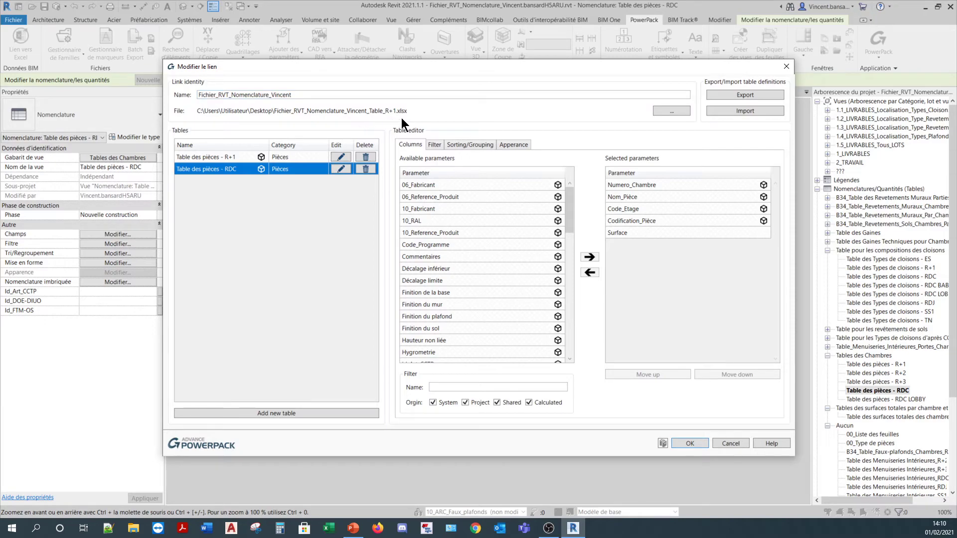
{"action": "left_click", "coordinate": [666, 111]}
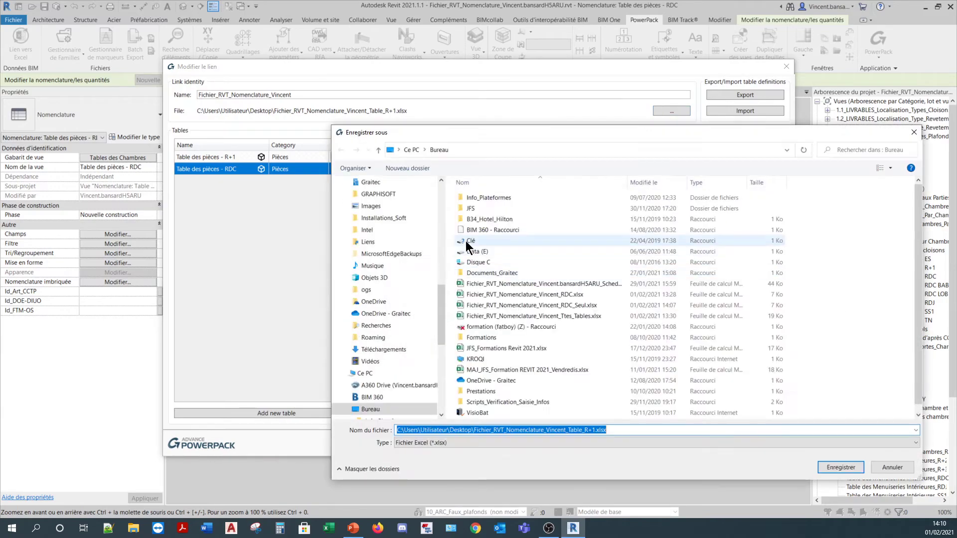
{"action": "left_click", "coordinate": [590, 430]}
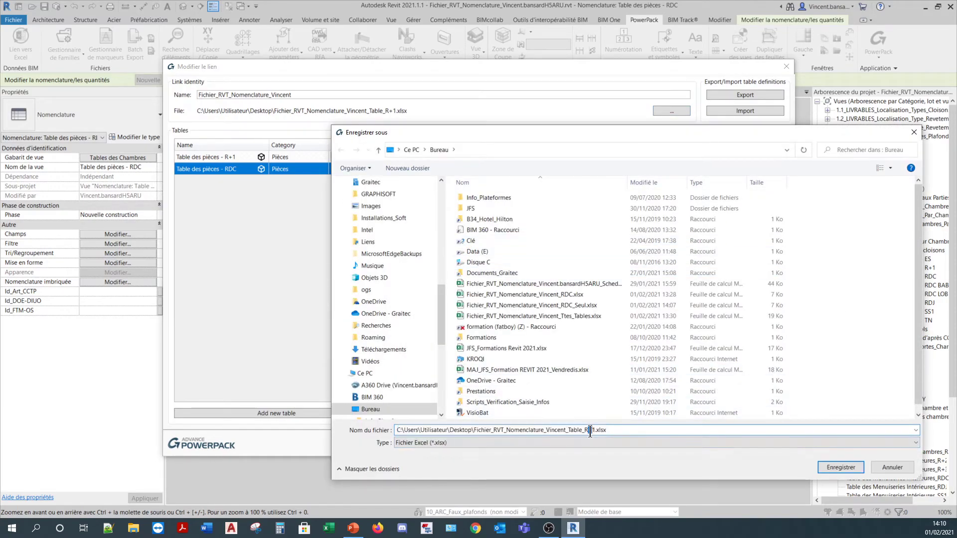
{"action": "key", "text": "Delete"}
{"action": "key", "text": "Delete"}
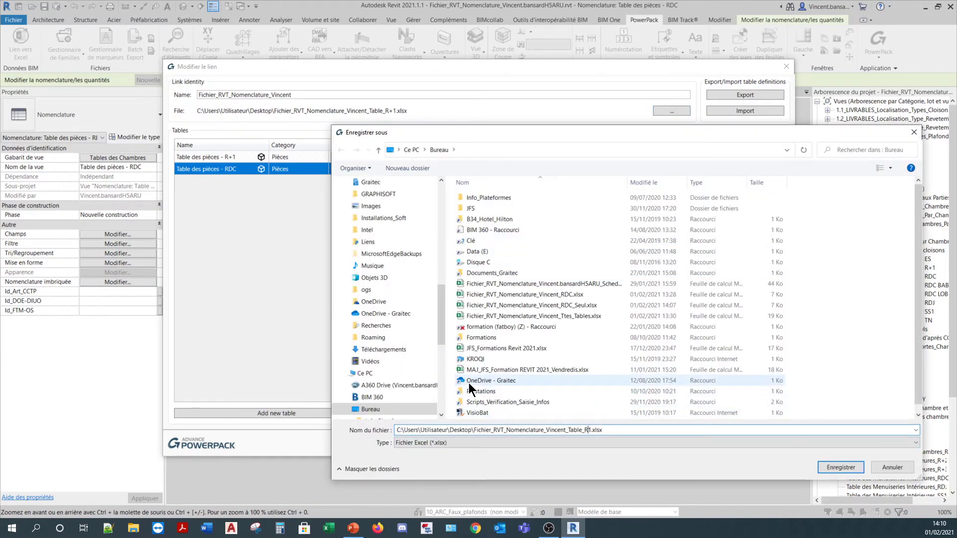
{"action": "type", "text": "DC"}
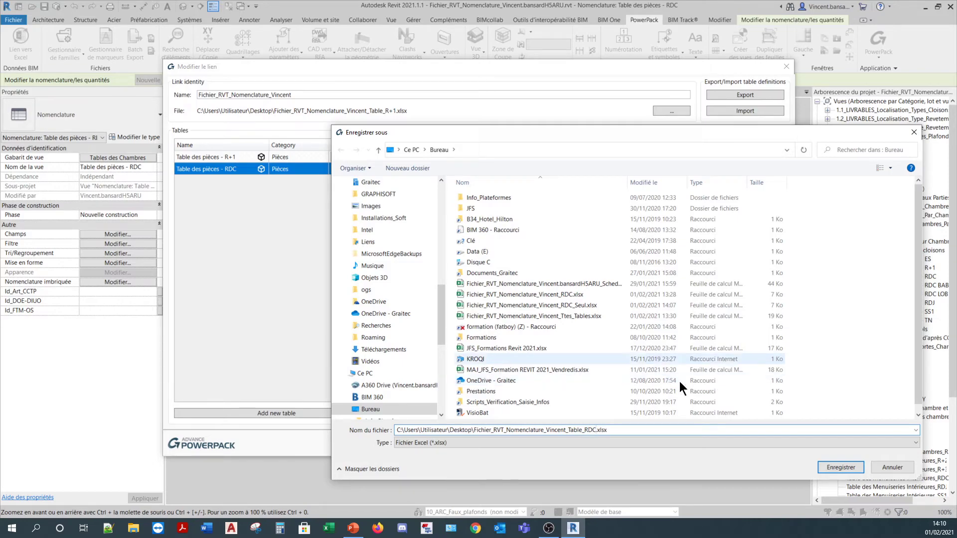
{"action": "left_click", "coordinate": [842, 463]}
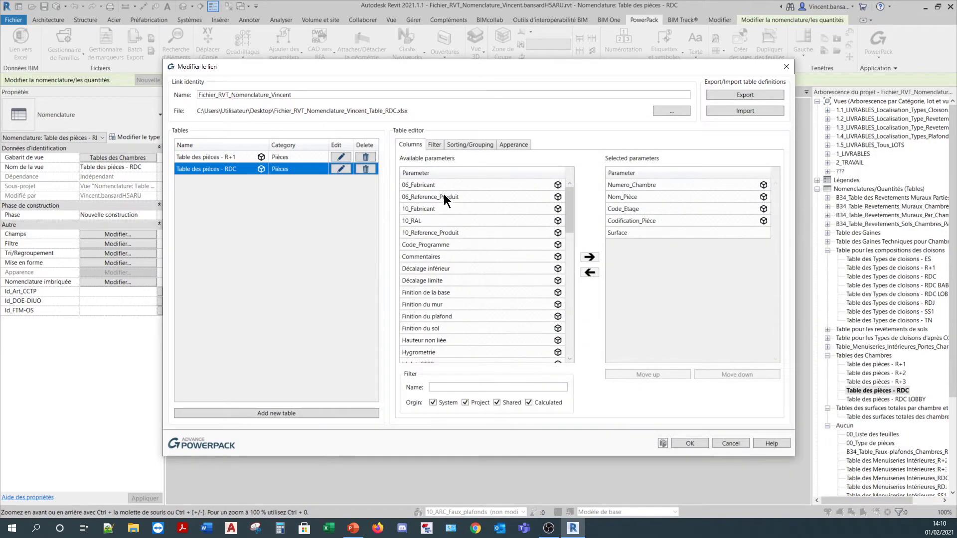
Export only the definition of Table des pièces - RDC to an XML file on the desktop, adding the suffix _Table_RDC to the proposed name.
{"action": "left_click", "coordinate": [723, 96]}
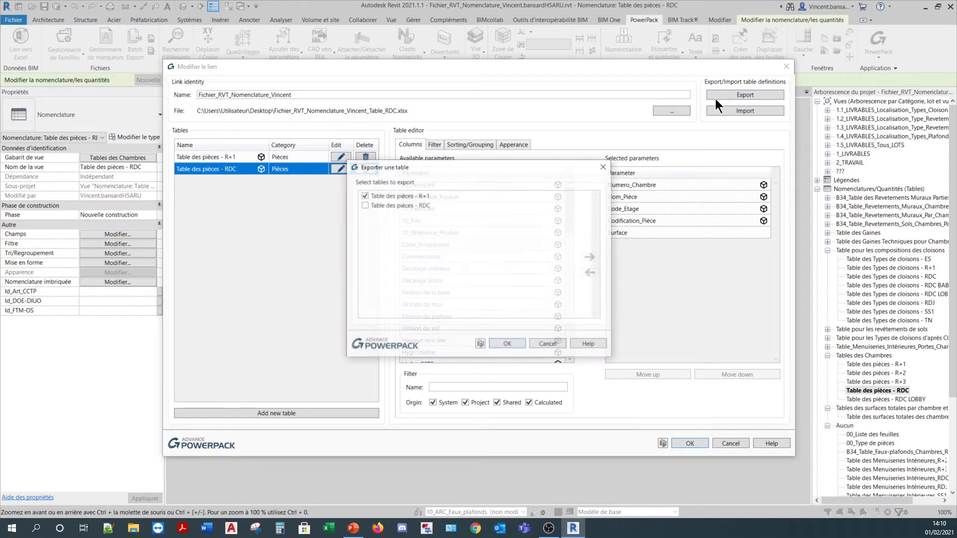
{"action": "left_click", "coordinate": [364, 205]}
{"action": "left_click", "coordinate": [364, 195]}
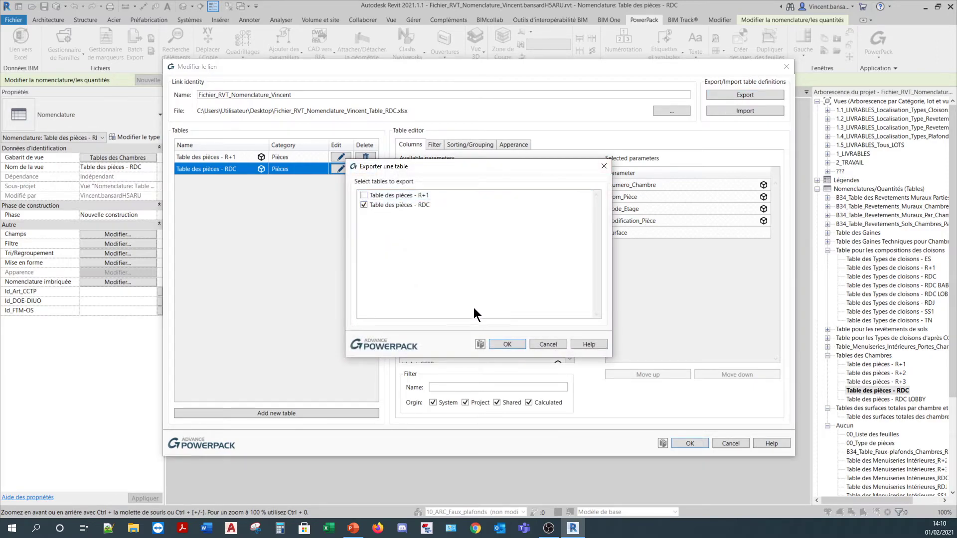
{"action": "left_click", "coordinate": [502, 345]}
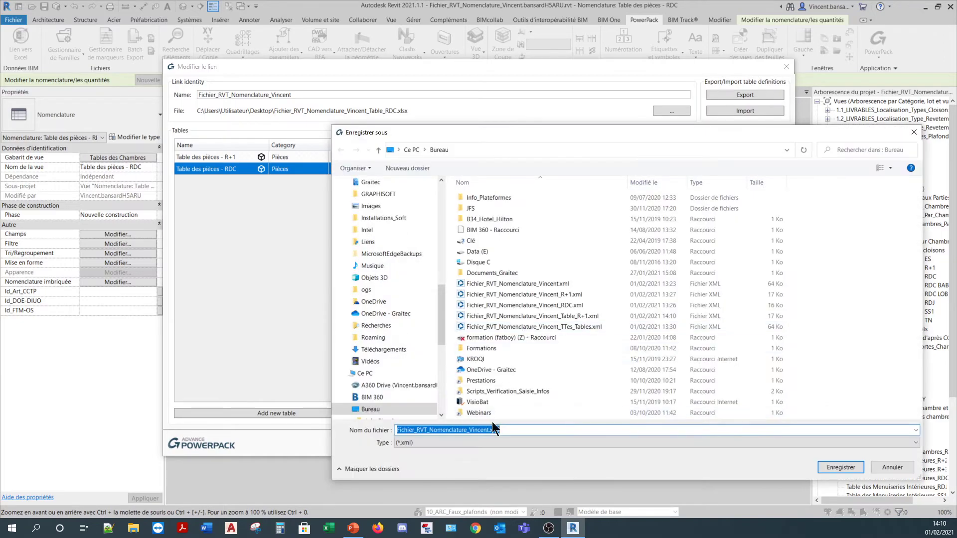
{"action": "left_click", "coordinate": [489, 430]}
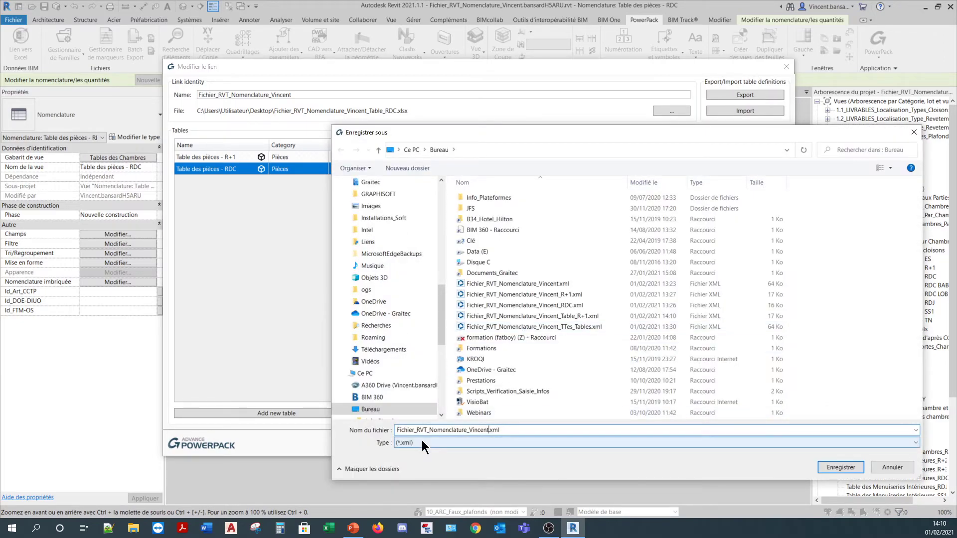
{"action": "type", "text": "_R"}
{"action": "type", "text": "Table_RDC"}
{"action": "left_click", "coordinate": [828, 468]}
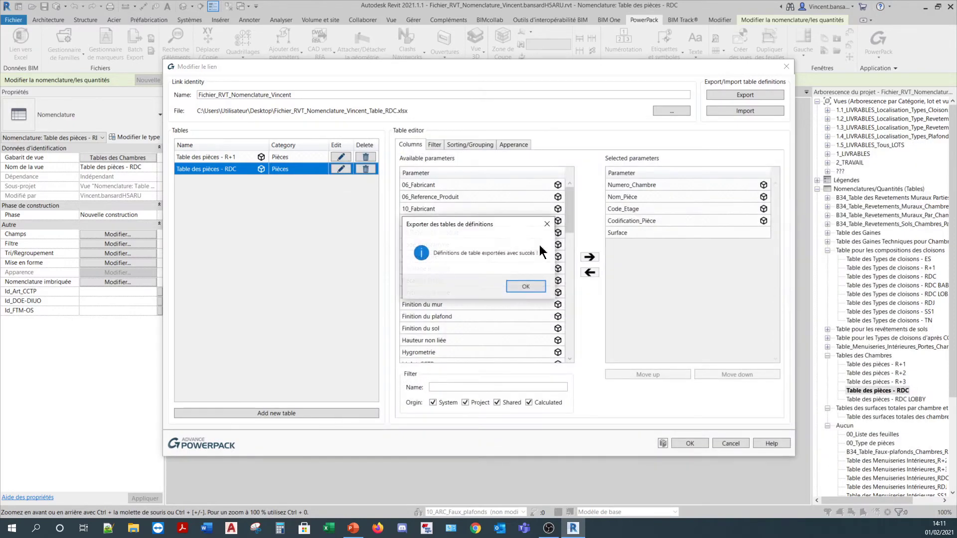
{"action": "left_click", "coordinate": [526, 288]}
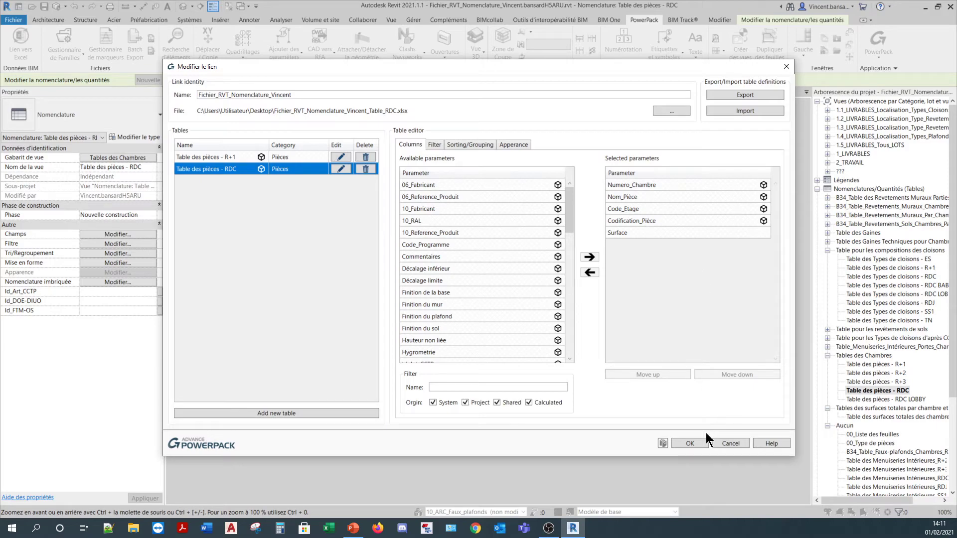
Save the link settings, export the link's data to its Excel file, and open the exported workbook.
{"action": "left_click", "coordinate": [688, 445]}
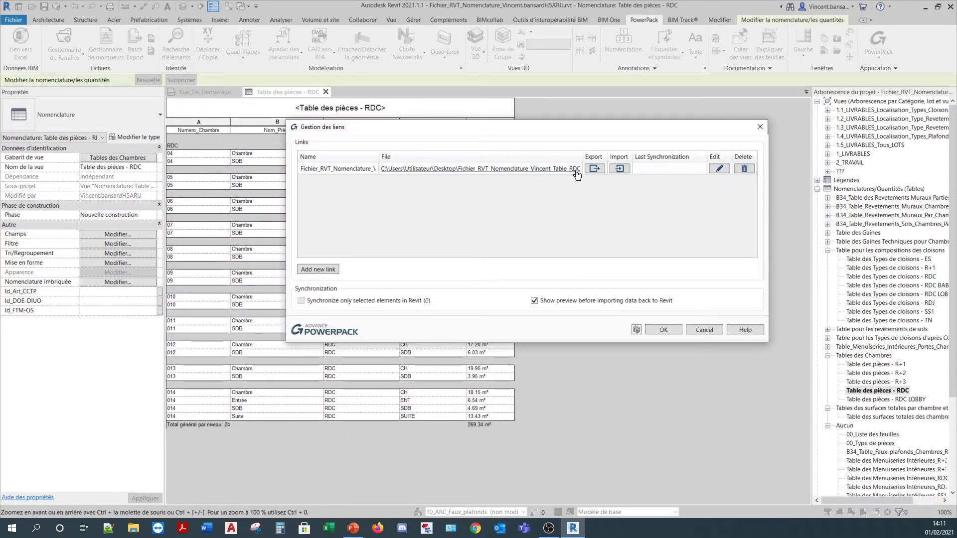
{"action": "left_click", "coordinate": [462, 173]}
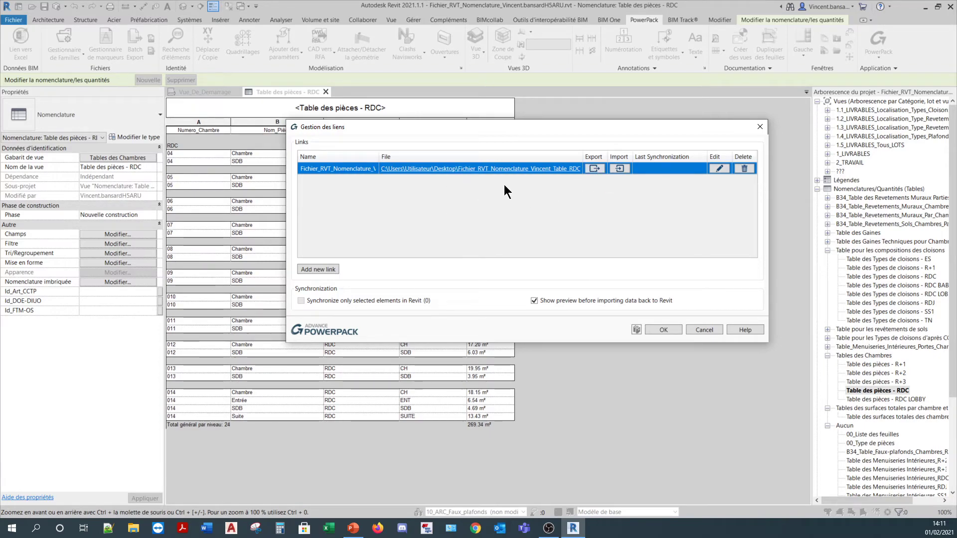
{"action": "left_click", "coordinate": [594, 169]}
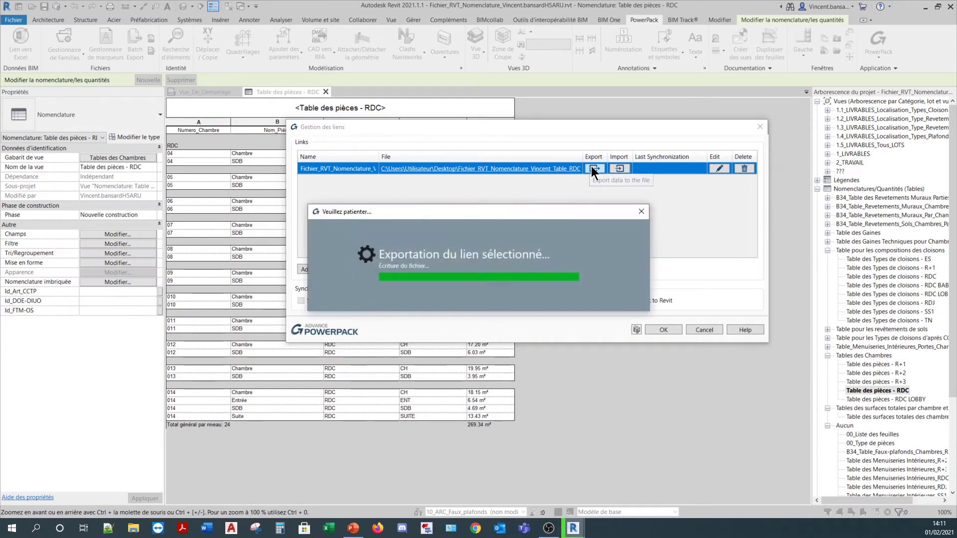
{"action": "left_click", "coordinate": [541, 265]}
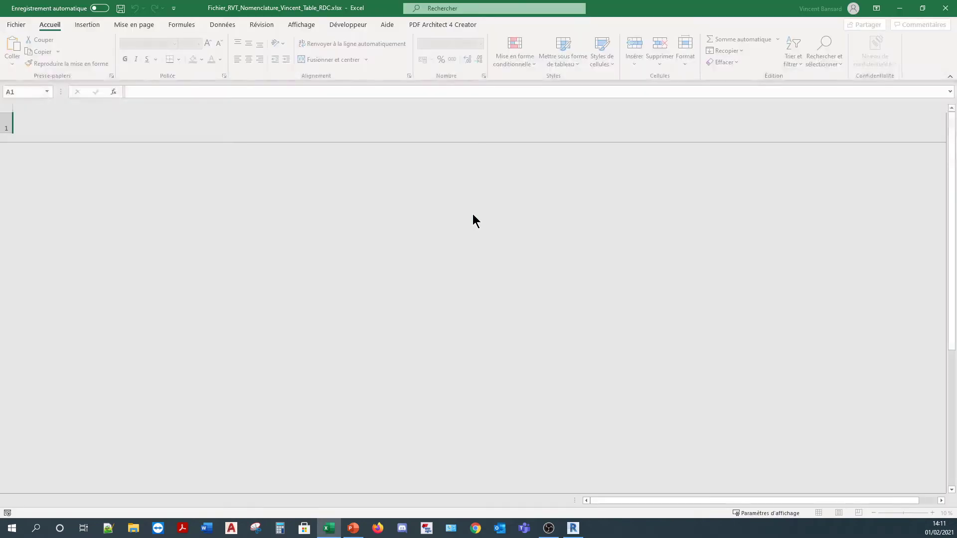
Examine and compare the sheets Table des pièces - R+1 and Table des pièces - RDC, and close Excel.
{"action": "scroll", "coordinate": [234, 249], "scroll_direction": "down", "scroll_amount": 11}
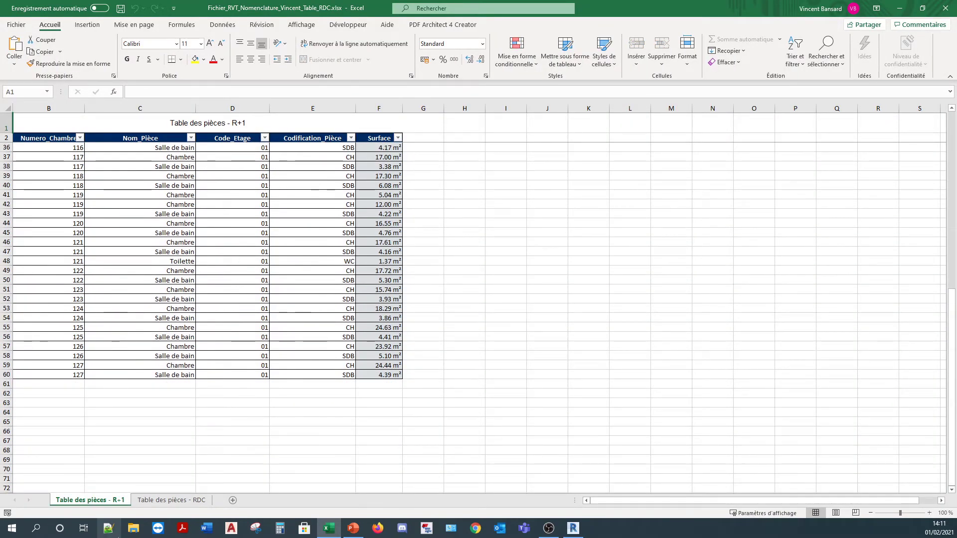
{"action": "left_click", "coordinate": [163, 499]}
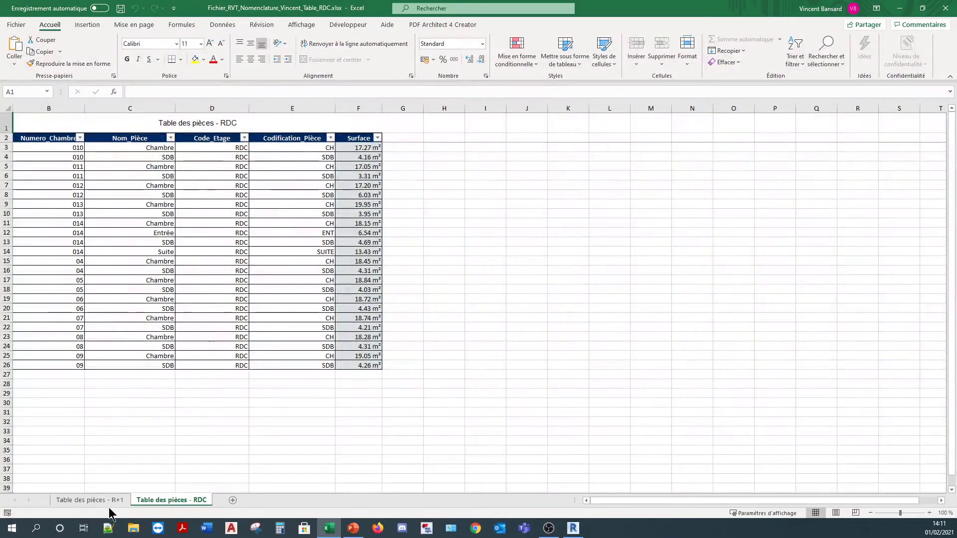
{"action": "left_click", "coordinate": [104, 500]}
{"action": "left_click", "coordinate": [165, 502]}
{"action": "left_click", "coordinate": [97, 501]}
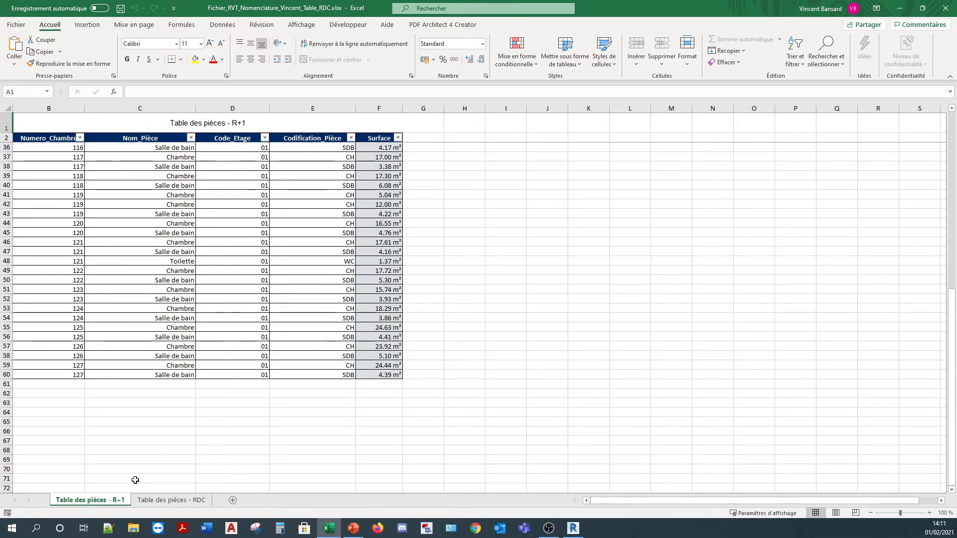
{"action": "left_click", "coordinate": [158, 501]}
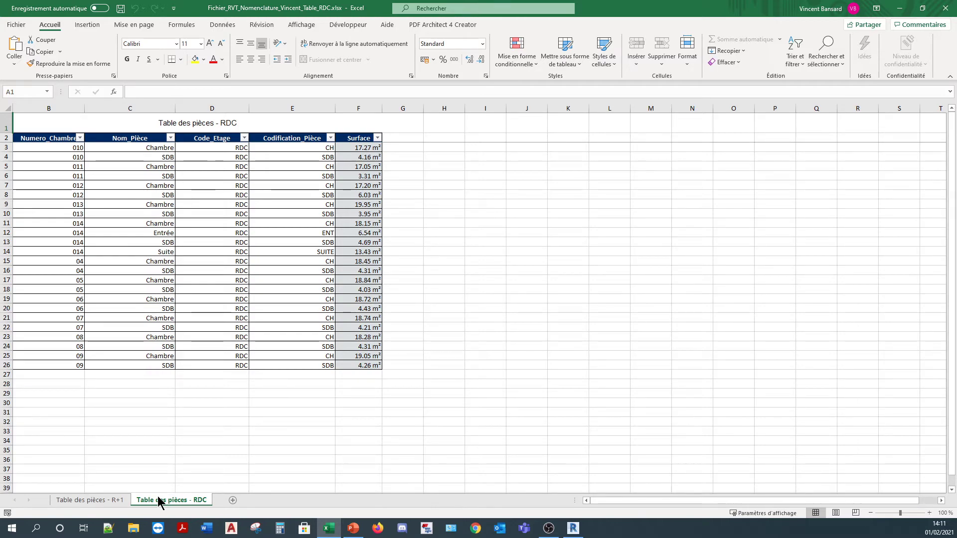
{"action": "left_click", "coordinate": [116, 500]}
{"action": "left_click", "coordinate": [154, 499]}
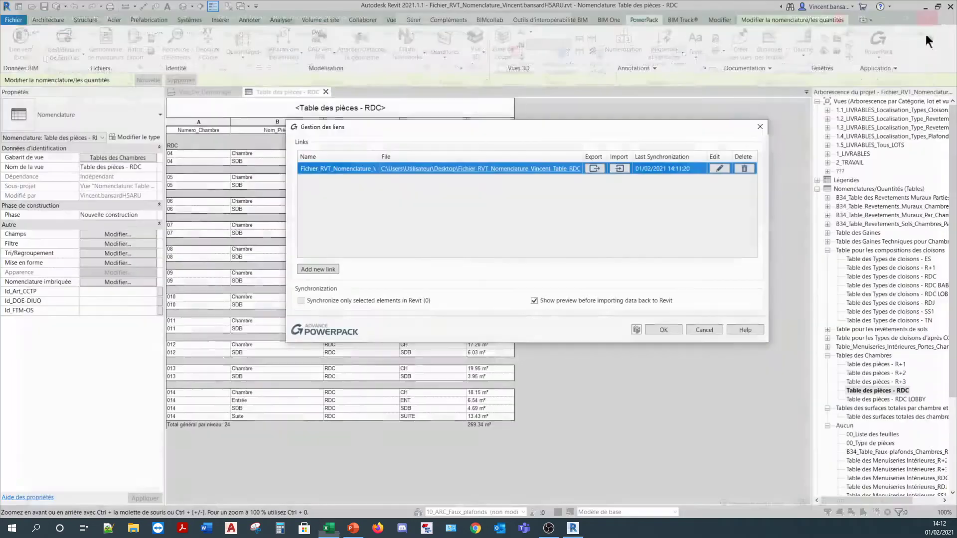
{"action": "left_click", "coordinate": [945, 8]}
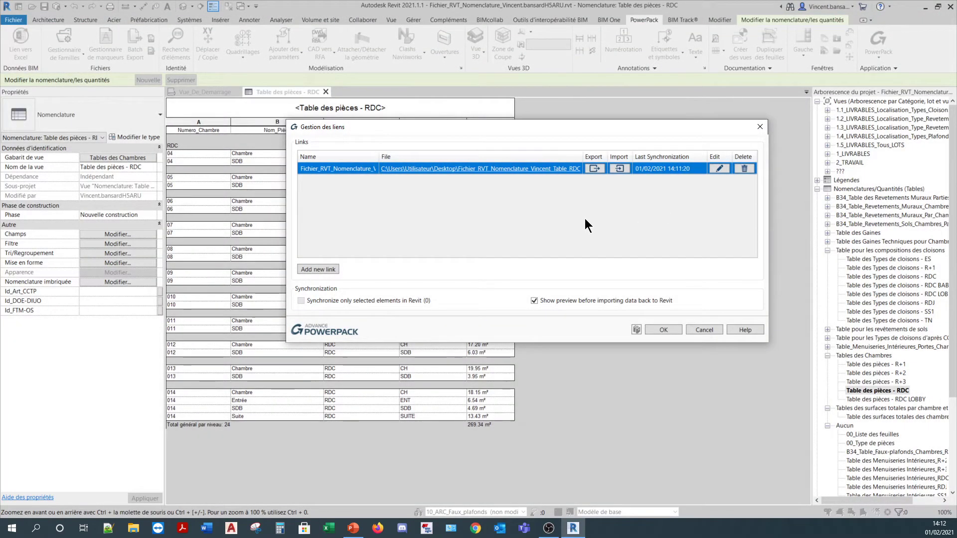
Replace the existing link with a new one created from the Table des pièces schedules R+1, R+2, R+3 and RDC.
{"action": "left_click", "coordinate": [746, 168]}
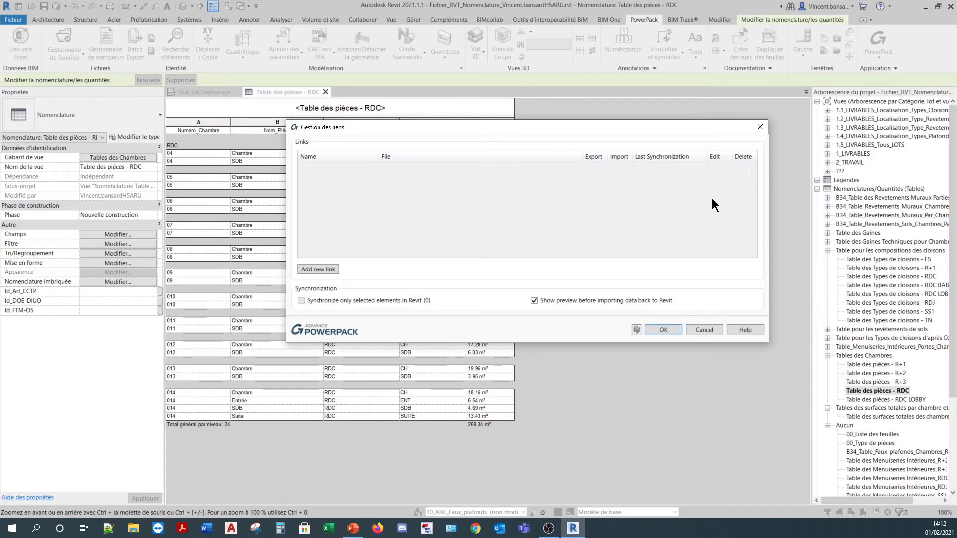
{"action": "left_click_drag", "start_coordinate": [577, 128], "coordinate": [560, 130]}
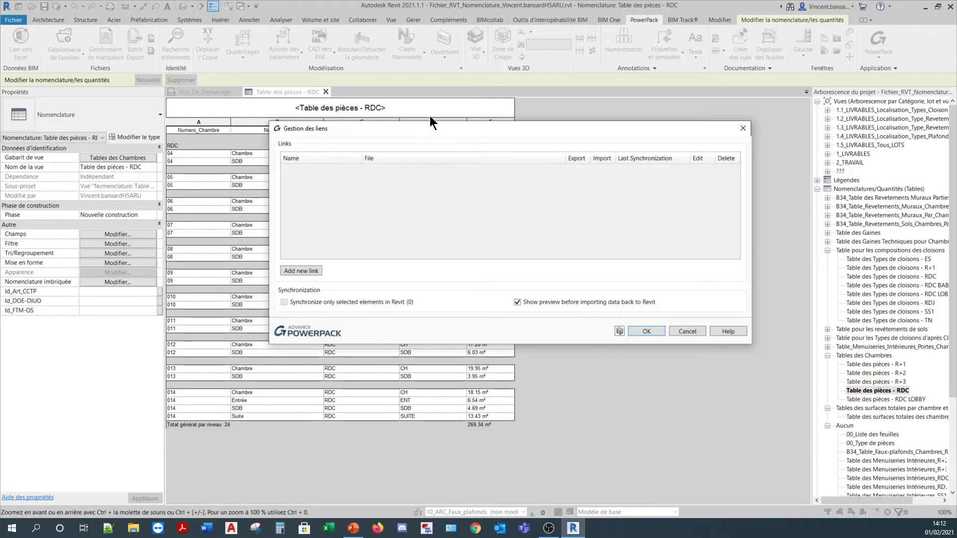
{"action": "left_click_drag", "start_coordinate": [426, 128], "coordinate": [417, 130]}
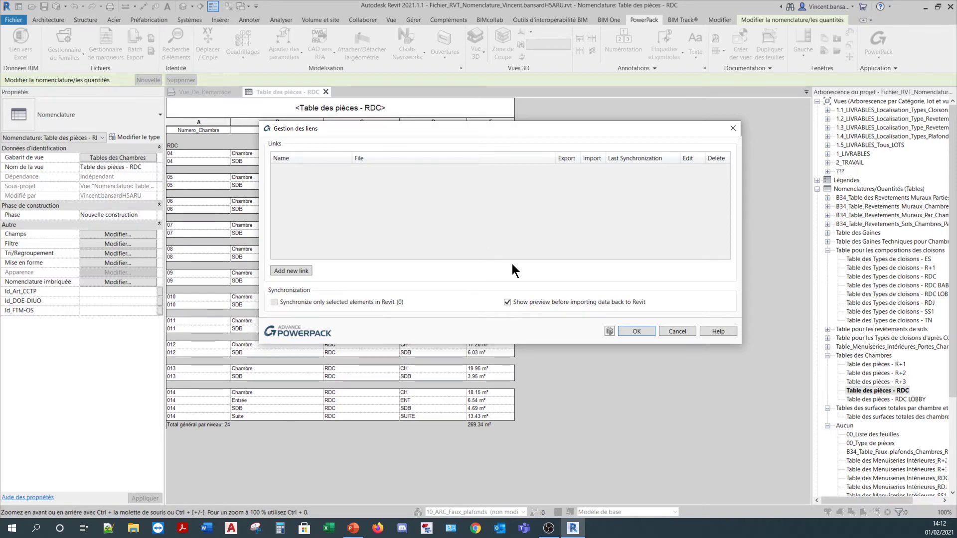
{"action": "left_click", "coordinate": [294, 271]}
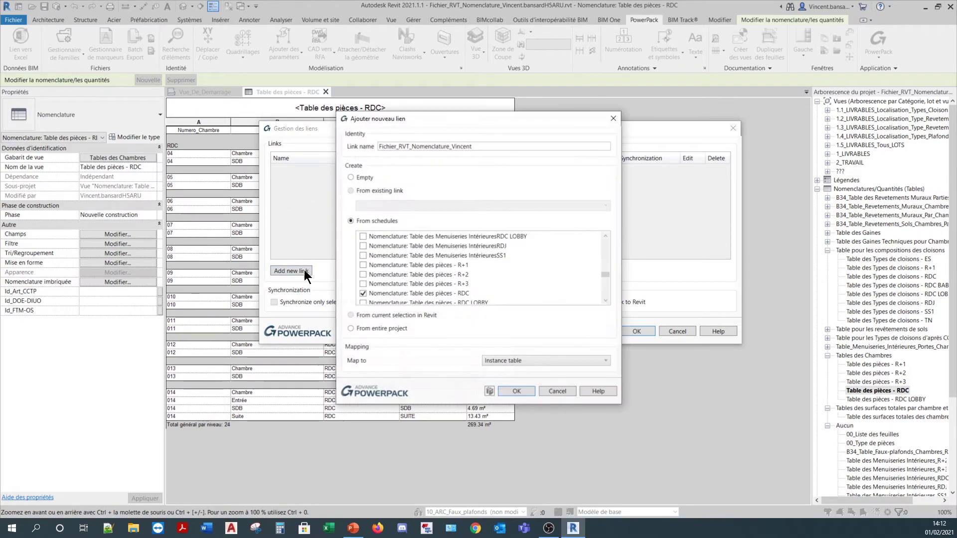
{"action": "left_click", "coordinate": [366, 263]}
{"action": "left_click", "coordinate": [365, 274]}
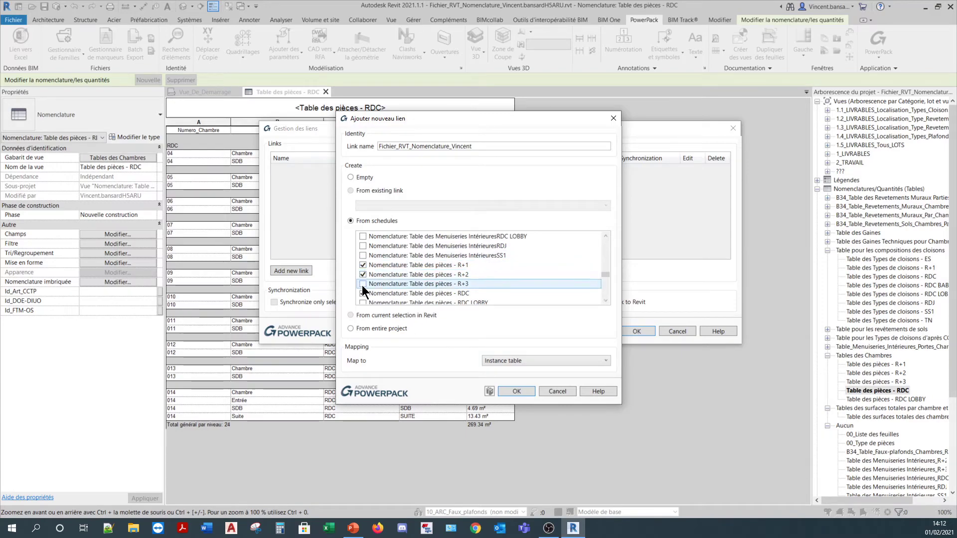
{"action": "left_click", "coordinate": [363, 285]}
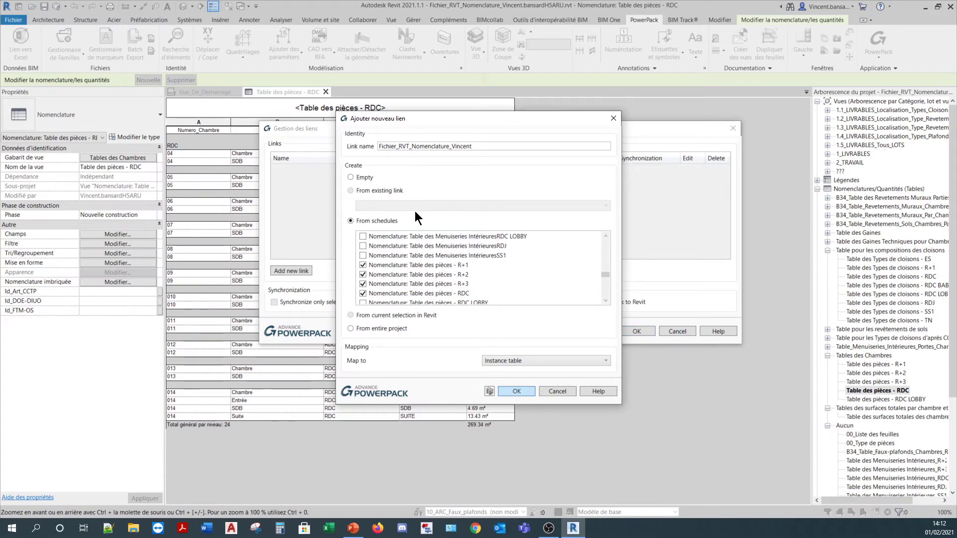
{"action": "left_click", "coordinate": [517, 391]}
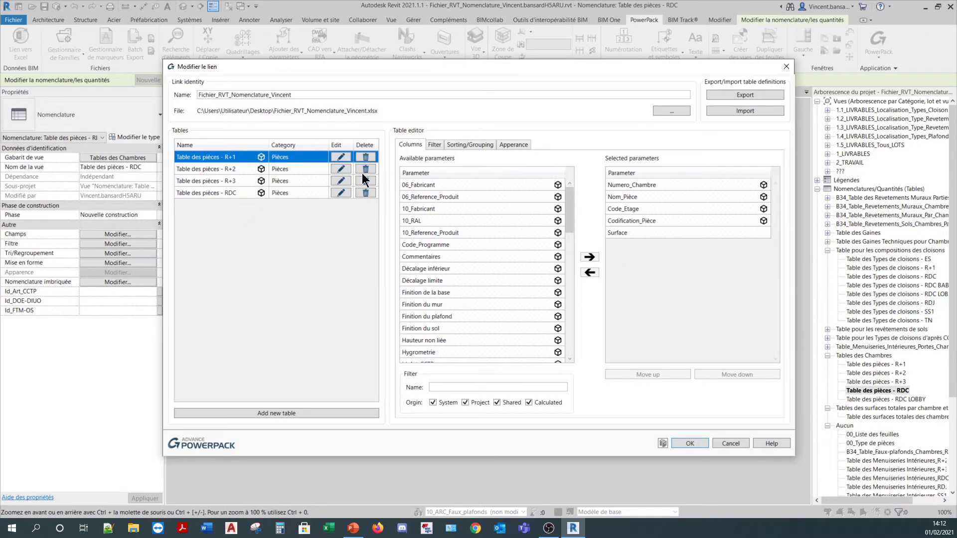
Check the tables in the link and set its Excel file on the desktop, adding the suffix _Toutes_Tables_pieces to the proposed name.
{"action": "left_click", "coordinate": [245, 170]}
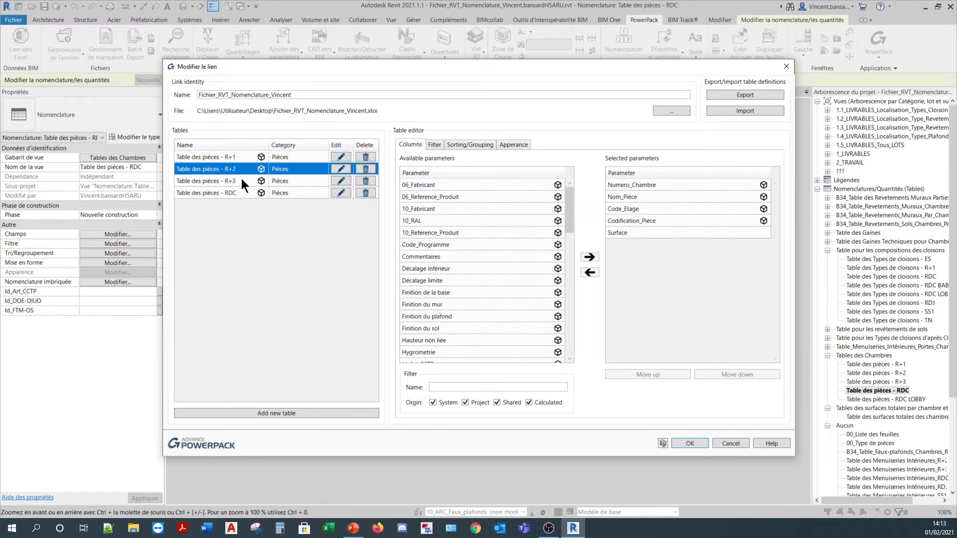
{"action": "left_click", "coordinate": [239, 179]}
{"action": "left_click", "coordinate": [243, 192]}
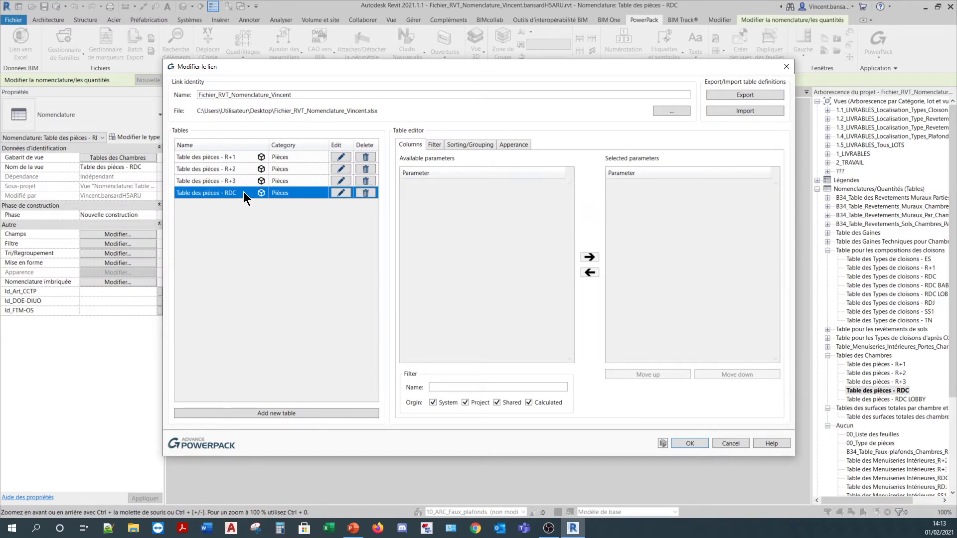
{"action": "left_click", "coordinate": [228, 159]}
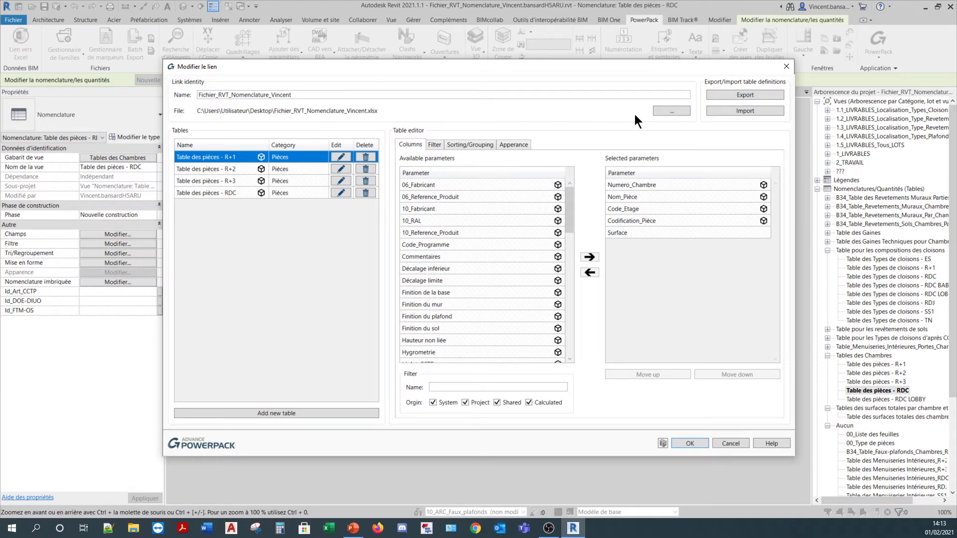
{"action": "left_click", "coordinate": [662, 112]}
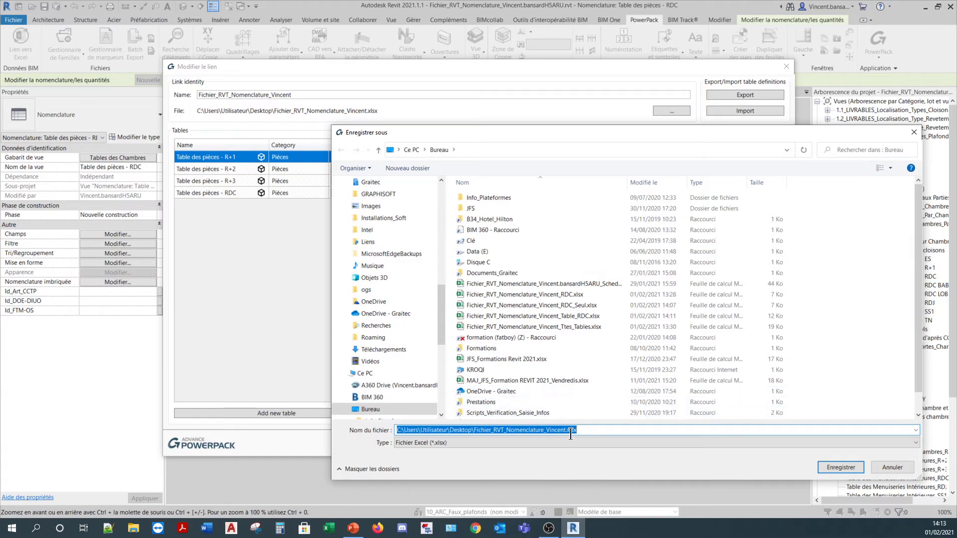
{"action": "left_click", "coordinate": [600, 431]}
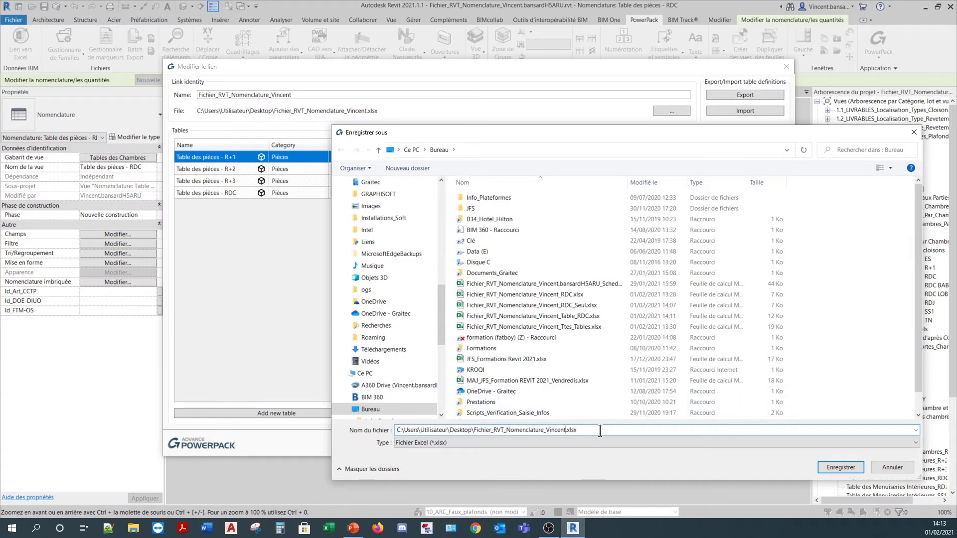
{"action": "type", "text": "_Toutes_Tables_pieces"}
{"action": "left_click", "coordinate": [833, 466]}
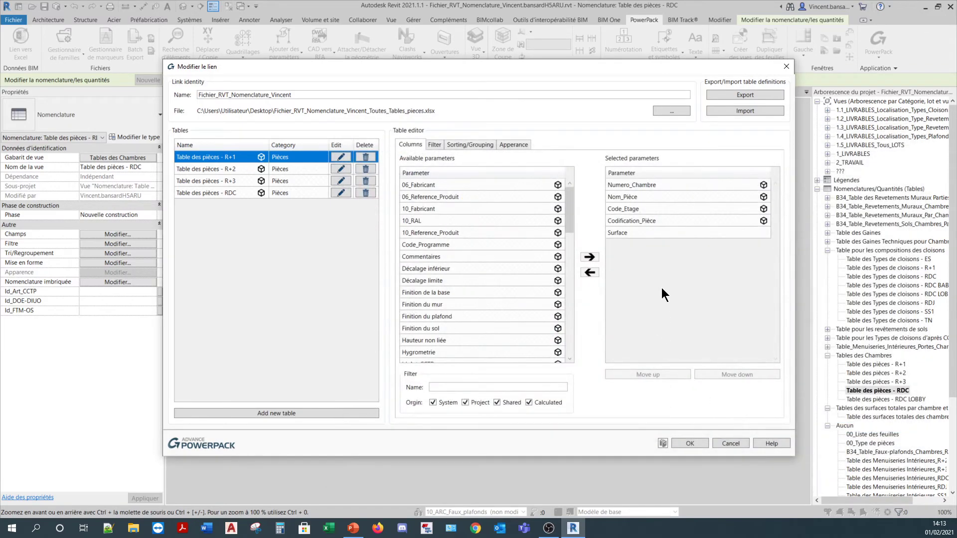
Export the definitions of all four Table des pièces tables to an XML file, adding the suffix _Toutes_Tables_Pieces to the proposed name.
{"action": "left_click", "coordinate": [744, 95]}
{"action": "left_click", "coordinate": [364, 195]}
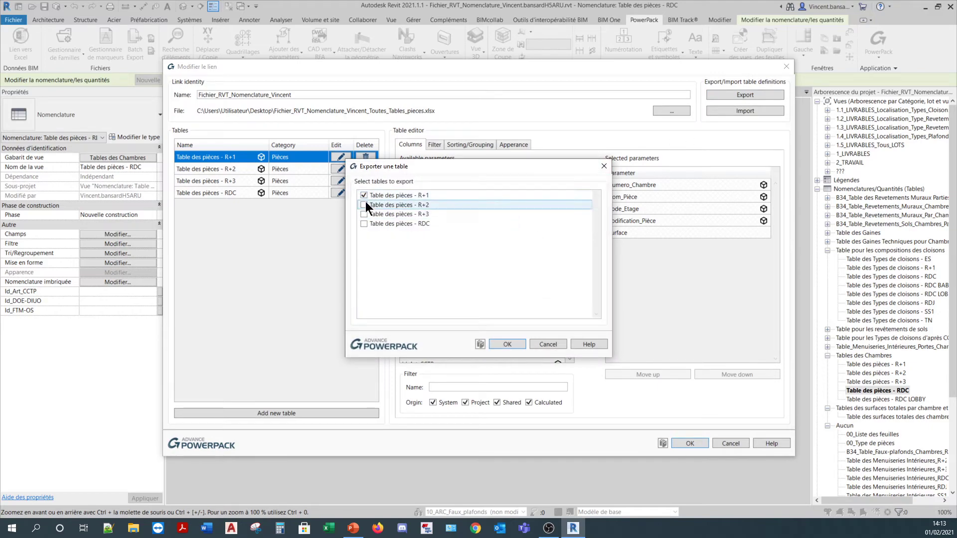
{"action": "left_click", "coordinate": [364, 214]}
{"action": "left_click", "coordinate": [368, 223]}
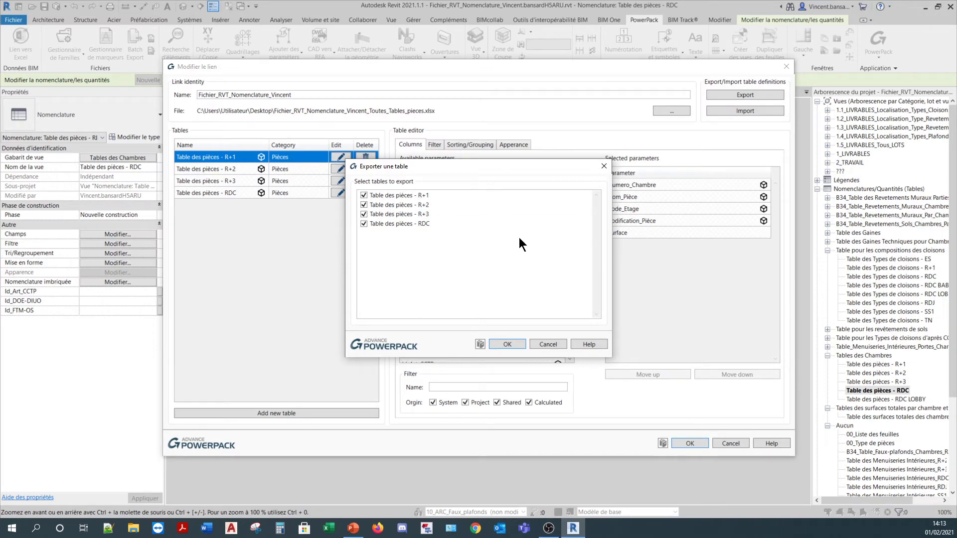
{"action": "left_click", "coordinate": [509, 343]}
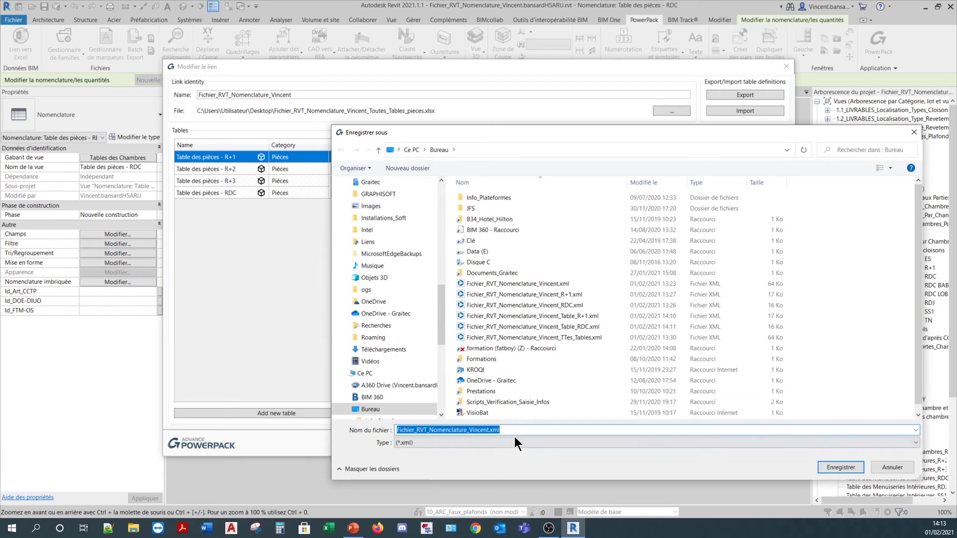
{"action": "left_click", "coordinate": [508, 430]}
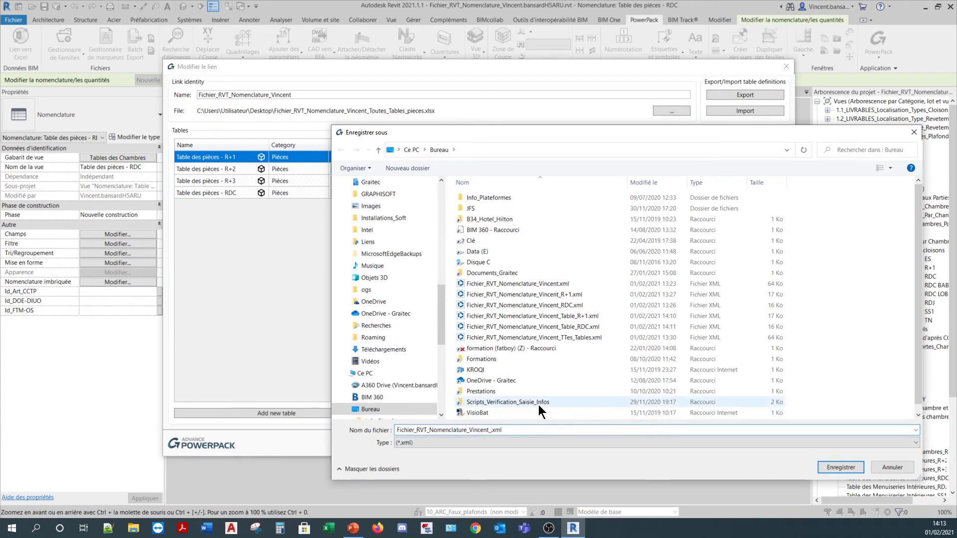
{"action": "type", "text": "_Toutes_Tables_Pieces"}
{"action": "left_click", "coordinate": [833, 468]}
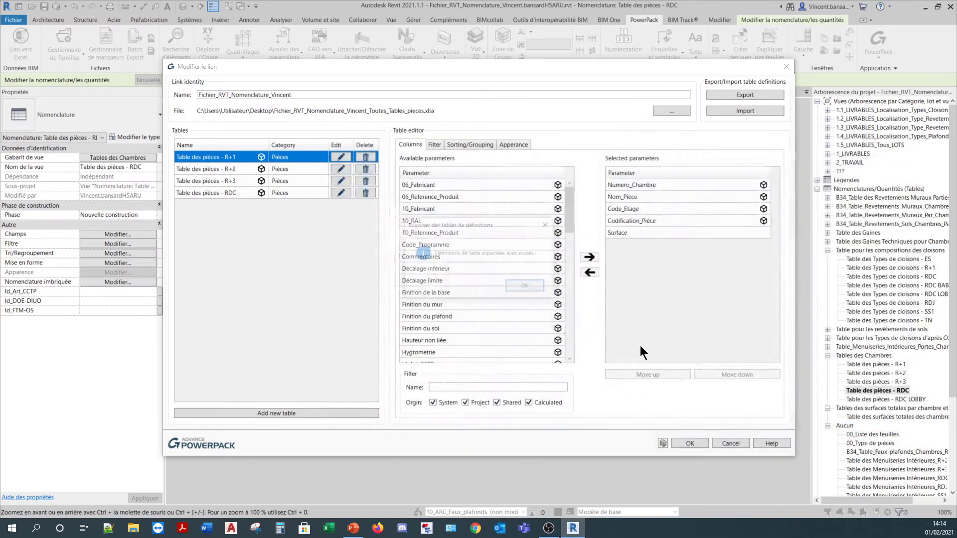
{"action": "left_click", "coordinate": [527, 287]}
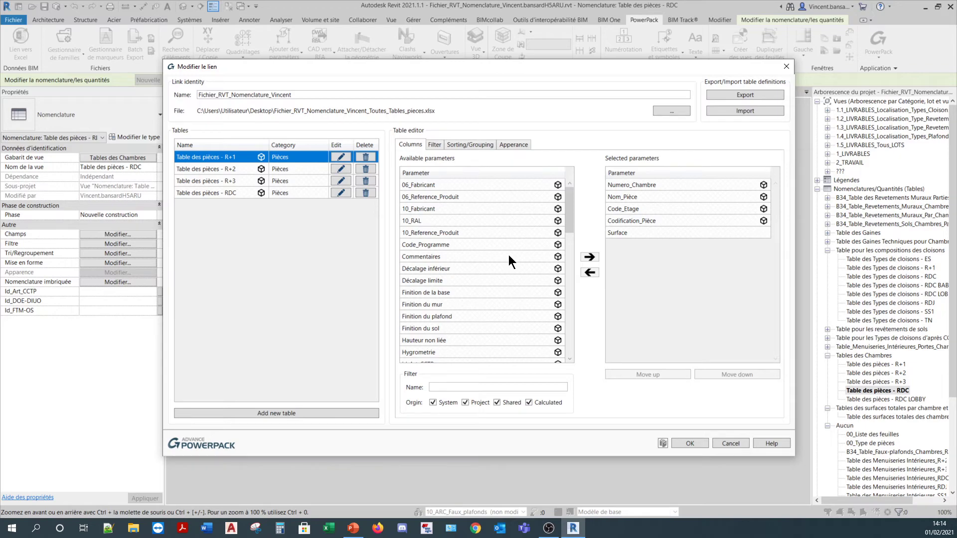
Save the link with its four room tables, export its data to Excel, and open the resulting workbook.
{"action": "left_click_drag", "start_coordinate": [501, 71], "coordinate": [487, 56]}
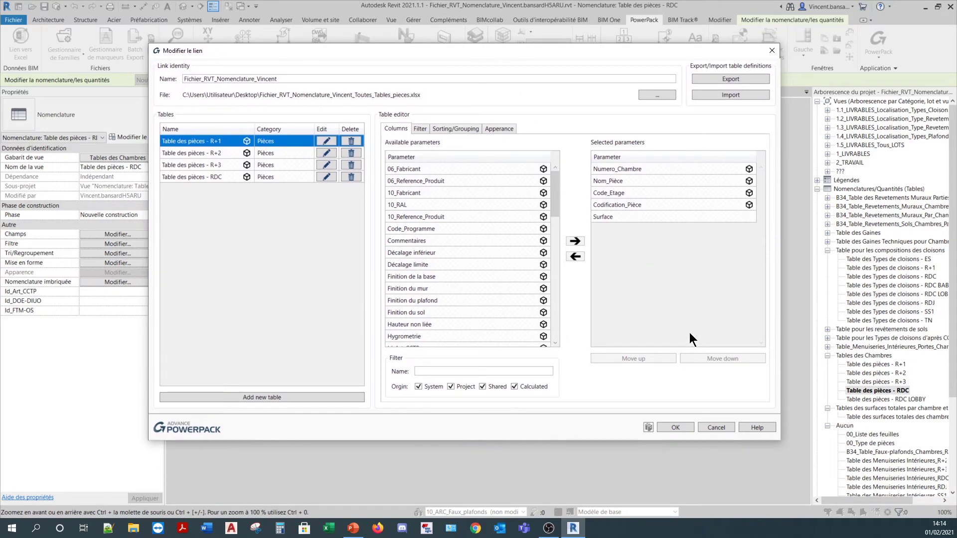
{"action": "left_click", "coordinate": [671, 429]}
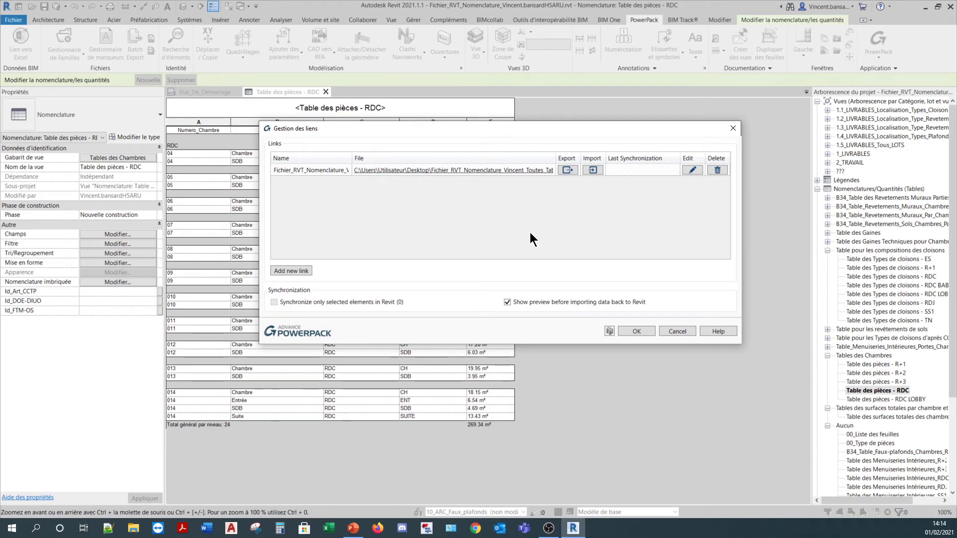
{"action": "left_click", "coordinate": [567, 172]}
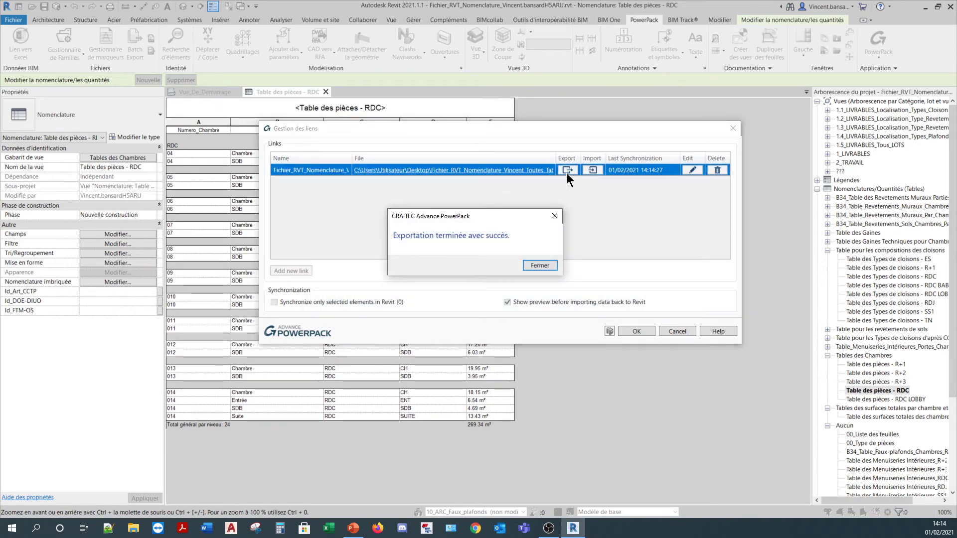
{"action": "left_click", "coordinate": [537, 266]}
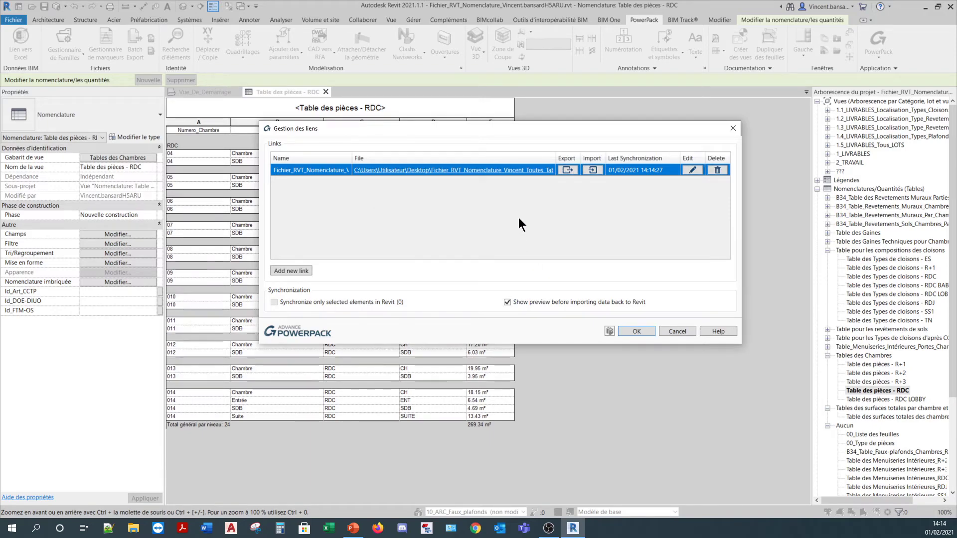
{"action": "left_click", "coordinate": [517, 172]}
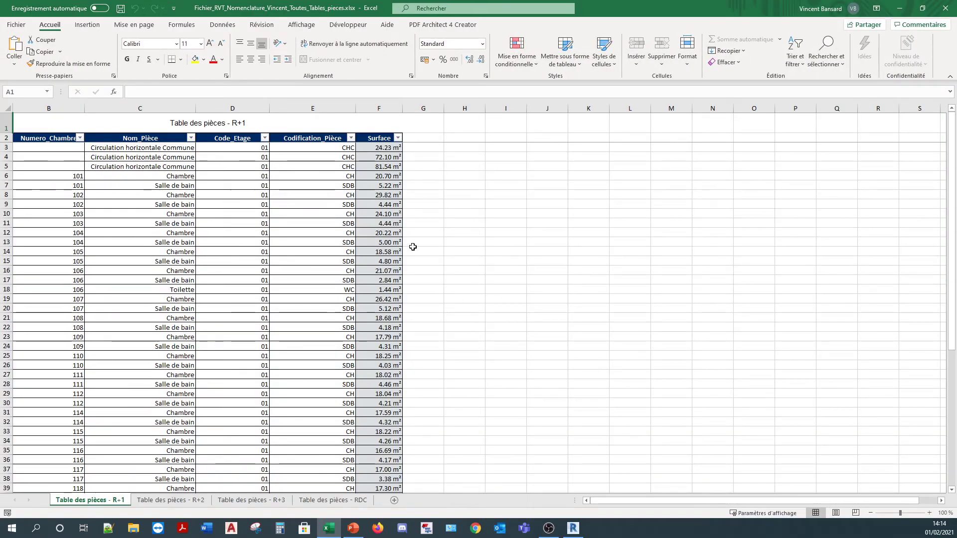
Examine the exported room sheets R+1, R+2, R+3 and RDC in the workbook, and close Excel.
{"action": "scroll", "coordinate": [209, 447], "scroll_direction": "down", "scroll_amount": 3}
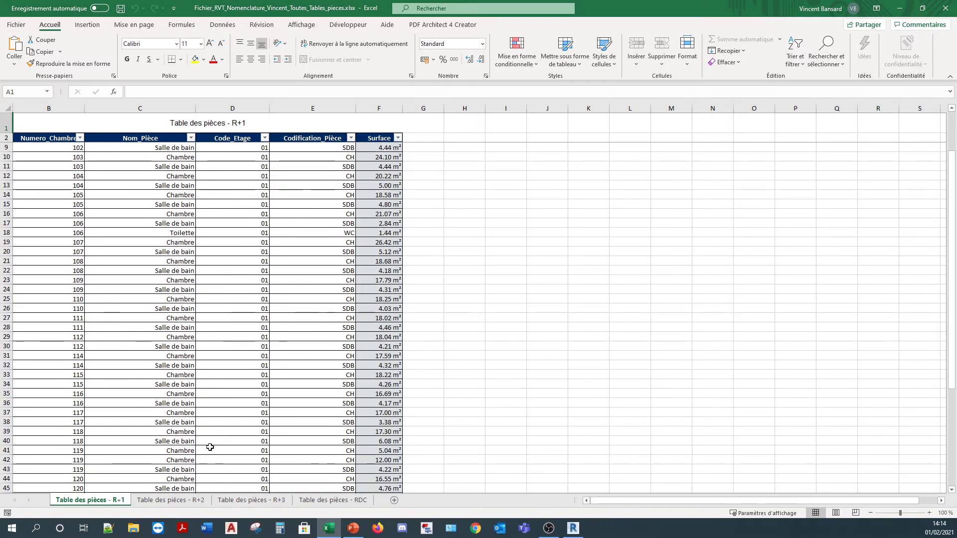
{"action": "left_click", "coordinate": [164, 500]}
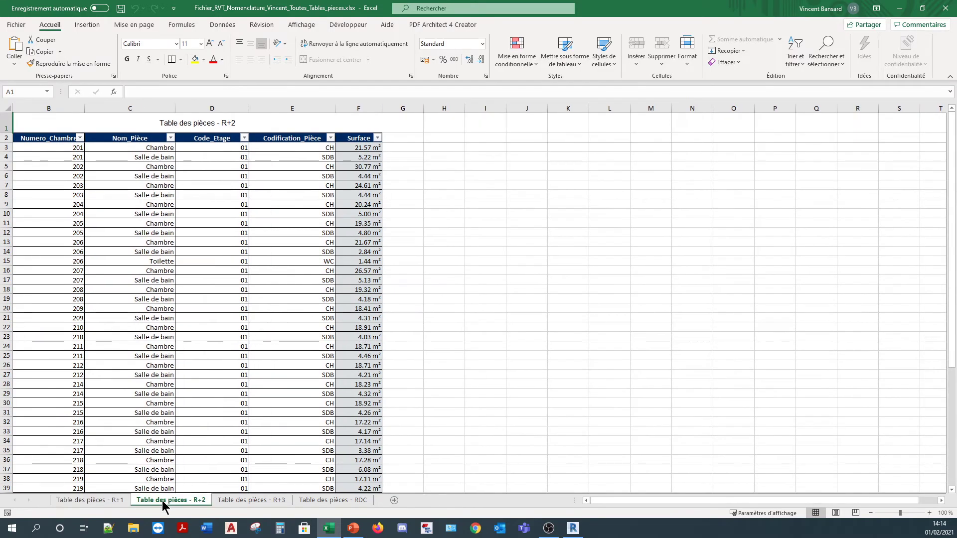
{"action": "left_click", "coordinate": [238, 500]}
{"action": "left_click", "coordinate": [334, 504]}
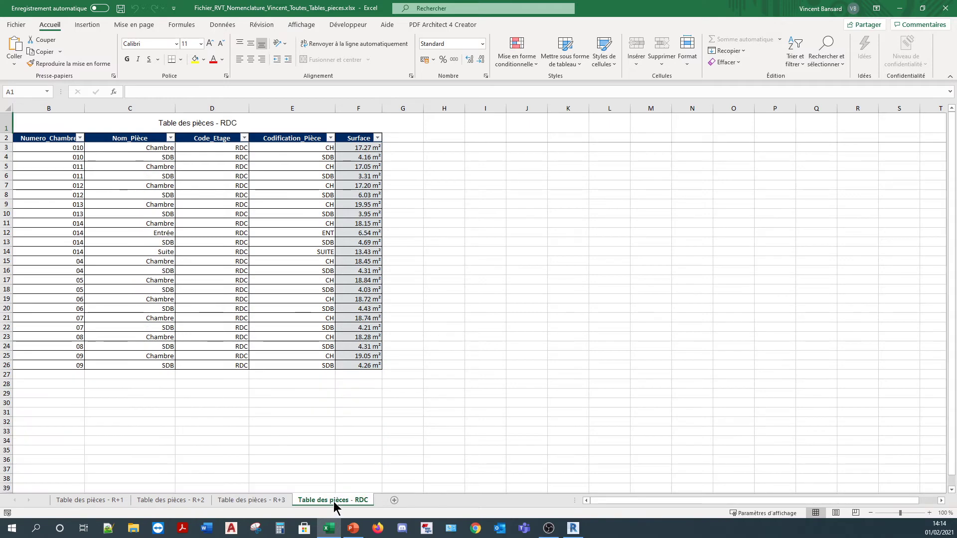
{"action": "left_click", "coordinate": [104, 500]}
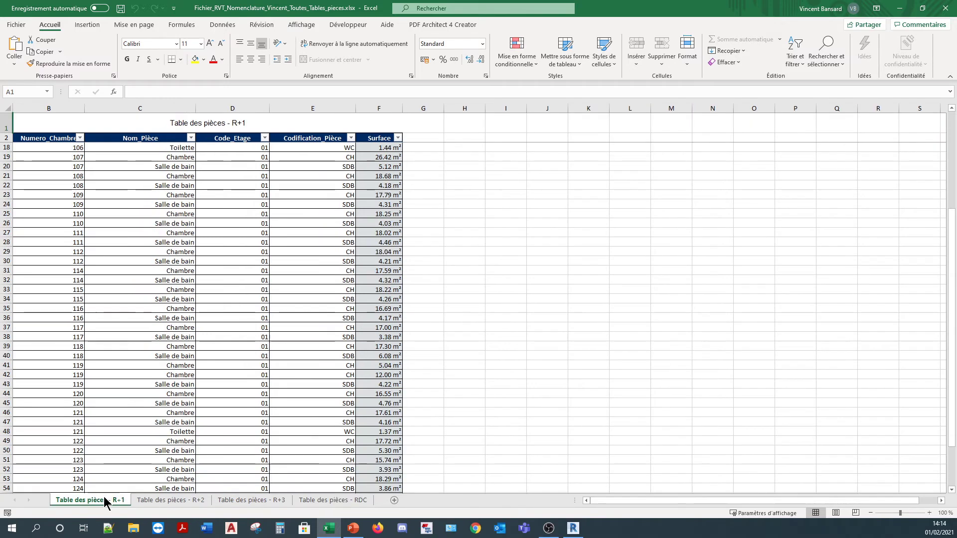
{"action": "scroll", "coordinate": [189, 488], "scroll_direction": "down", "scroll_amount": 5}
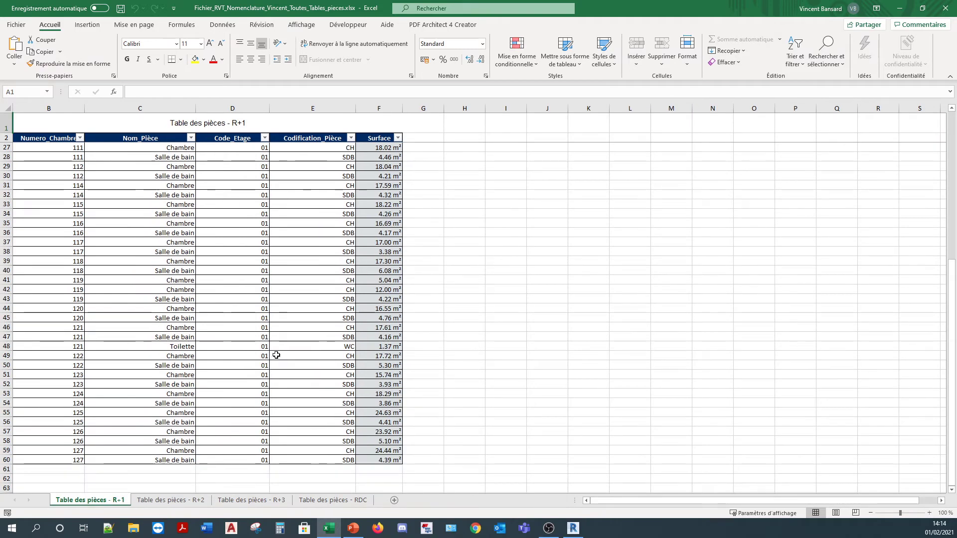
{"action": "left_click", "coordinate": [172, 500]}
{"action": "left_click", "coordinate": [260, 501]}
{"action": "left_click", "coordinate": [329, 502]}
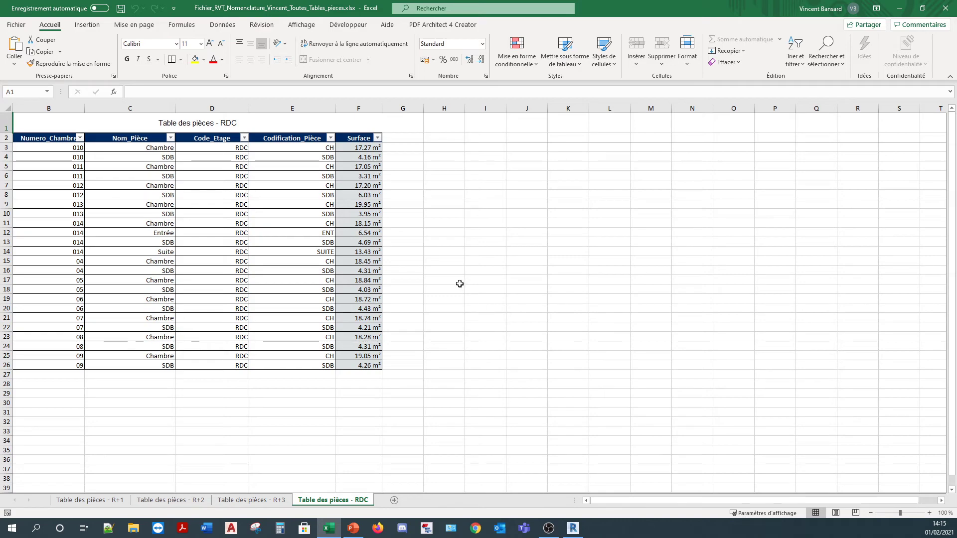
{"action": "left_click", "coordinate": [946, 8]}
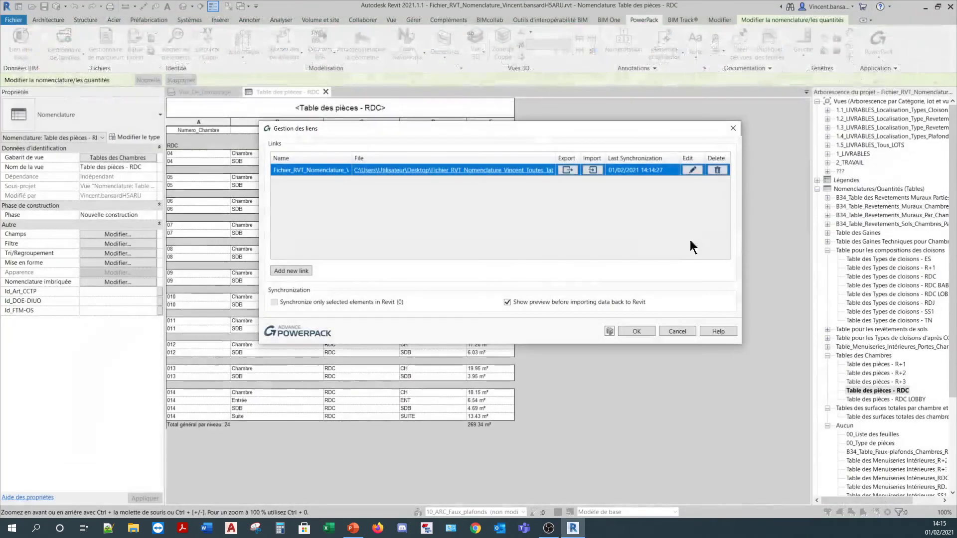
Delete the four-table link and create a new one from the schedule Table des pièces - RDC only.
{"action": "left_click", "coordinate": [718, 171]}
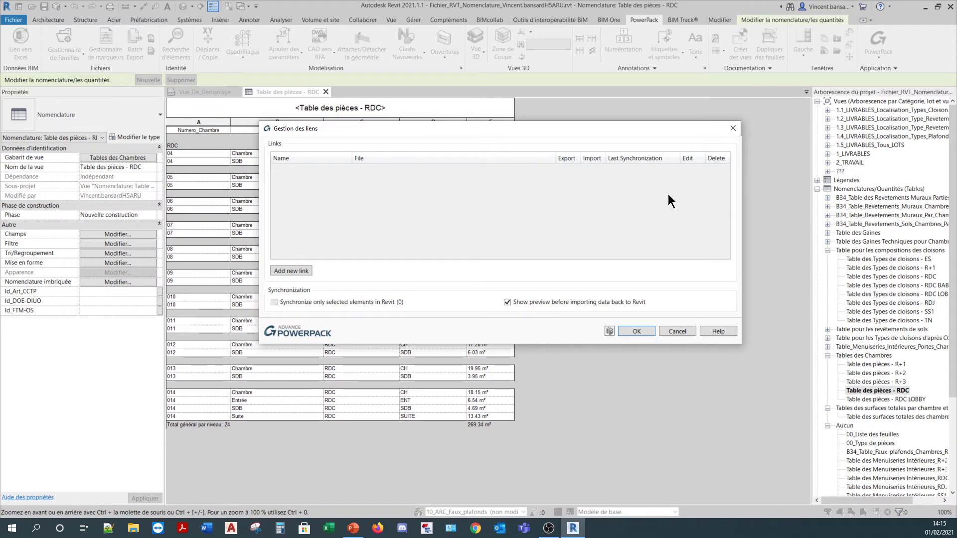
{"action": "left_click", "coordinate": [289, 270]}
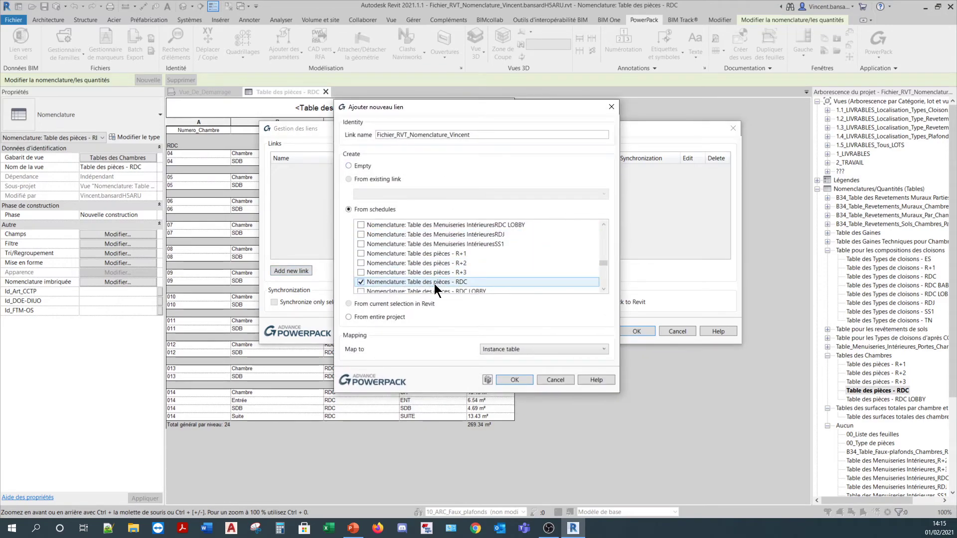
{"action": "left_click", "coordinate": [513, 380]}
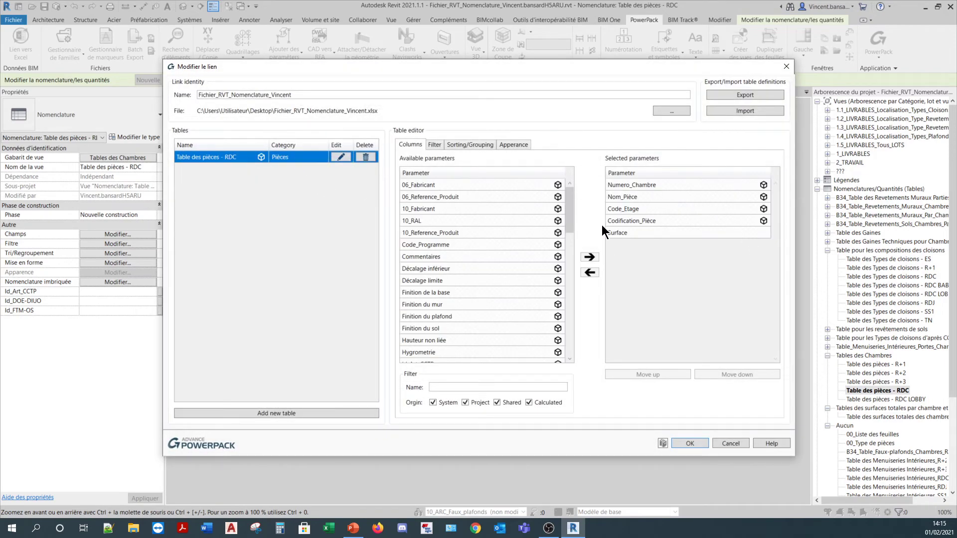
Export the Table des pièces - RDC definition to the desktop under the proposed XML name, replacing the existing file.
{"action": "left_click", "coordinate": [736, 94]}
{"action": "left_click", "coordinate": [364, 195]}
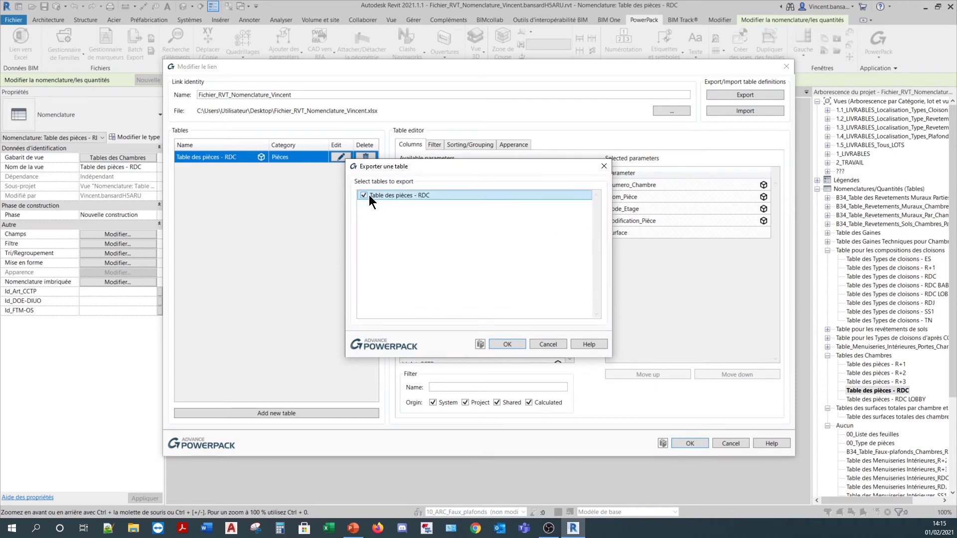
{"action": "left_click", "coordinate": [499, 343]}
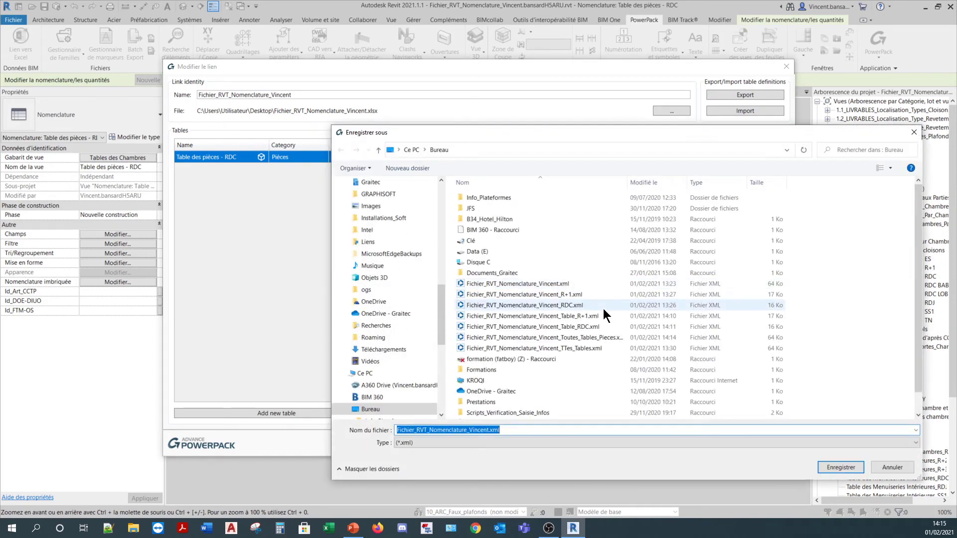
{"action": "left_click", "coordinate": [504, 428]}
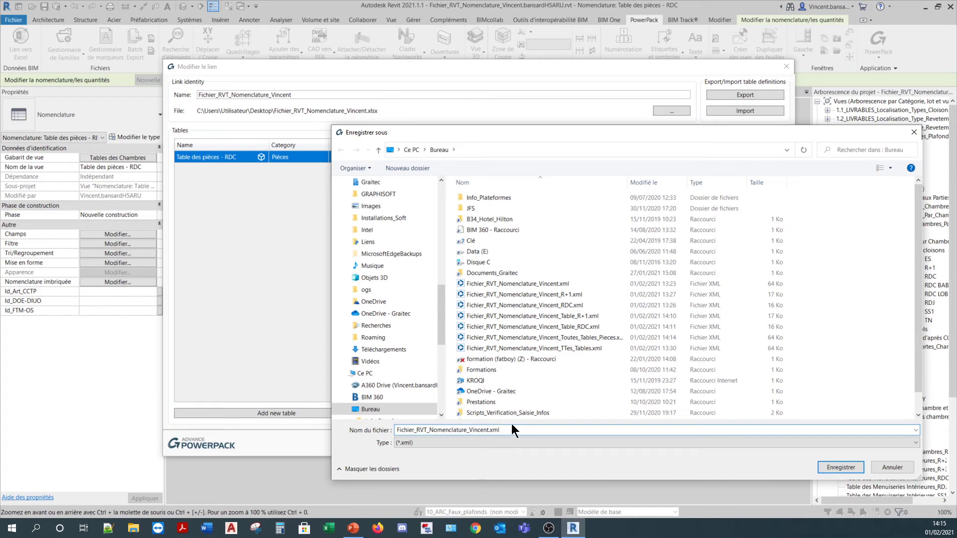
{"action": "left_click", "coordinate": [833, 466]}
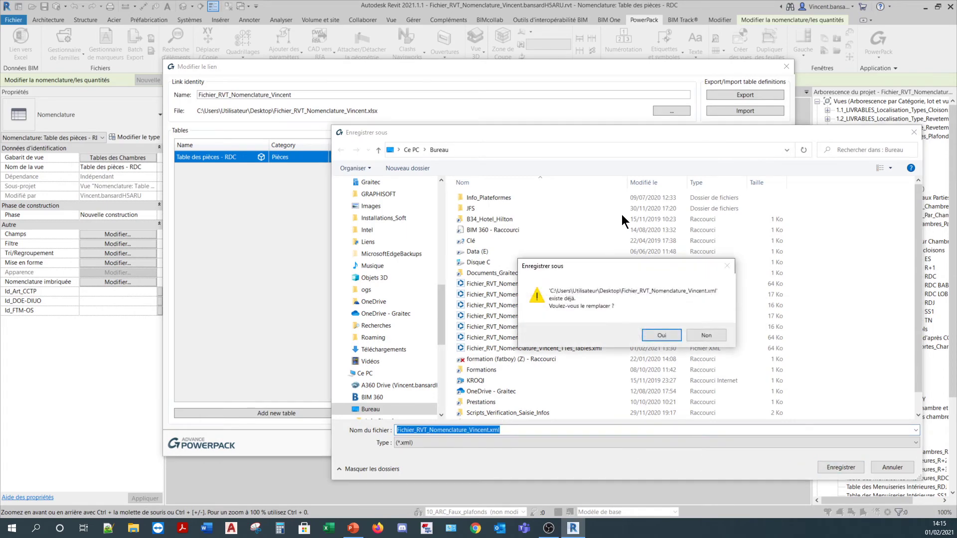
{"action": "left_click", "coordinate": [653, 339]}
{"action": "left_click", "coordinate": [522, 287]}
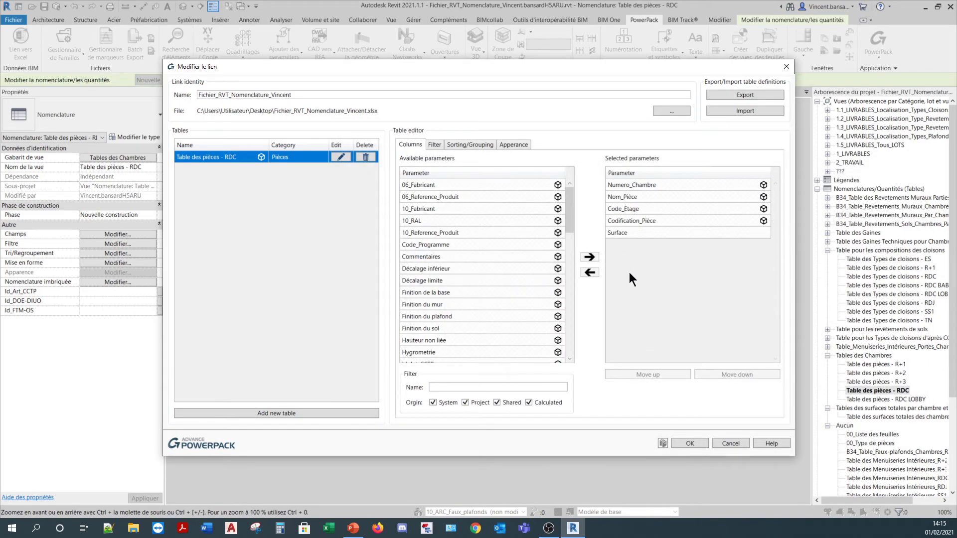
Save the RDC link, export its data to the Excel file, and open the exported workbook.
{"action": "left_click", "coordinate": [690, 443]}
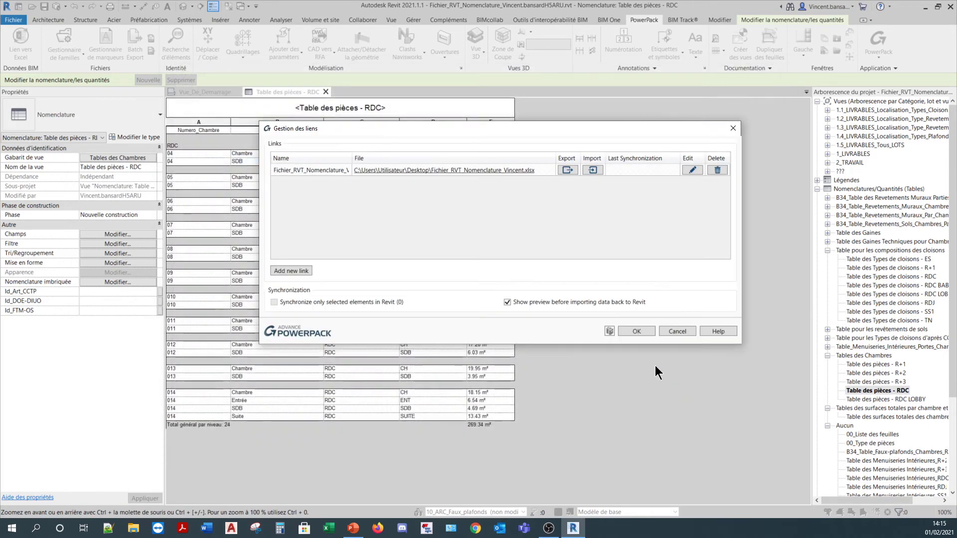
{"action": "left_click", "coordinate": [562, 170]}
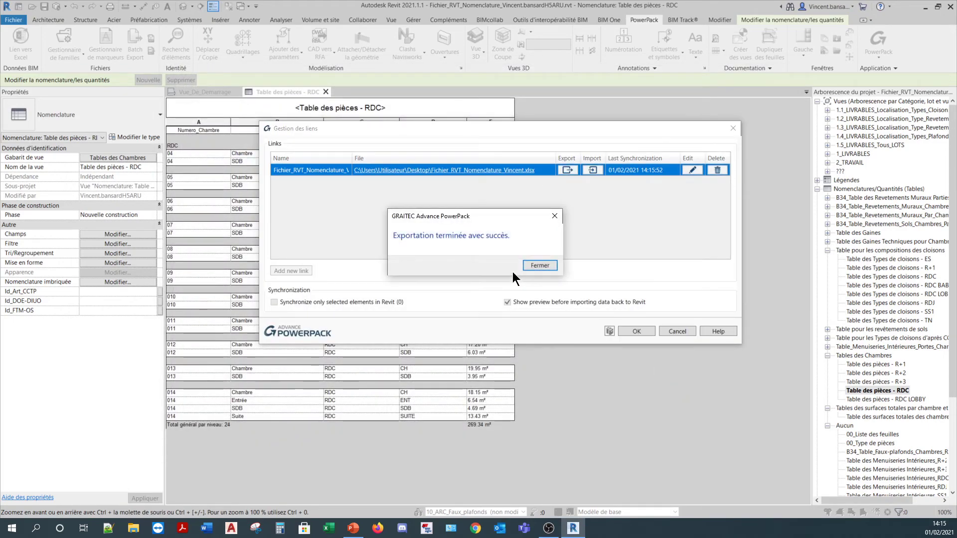
{"action": "left_click", "coordinate": [536, 263]}
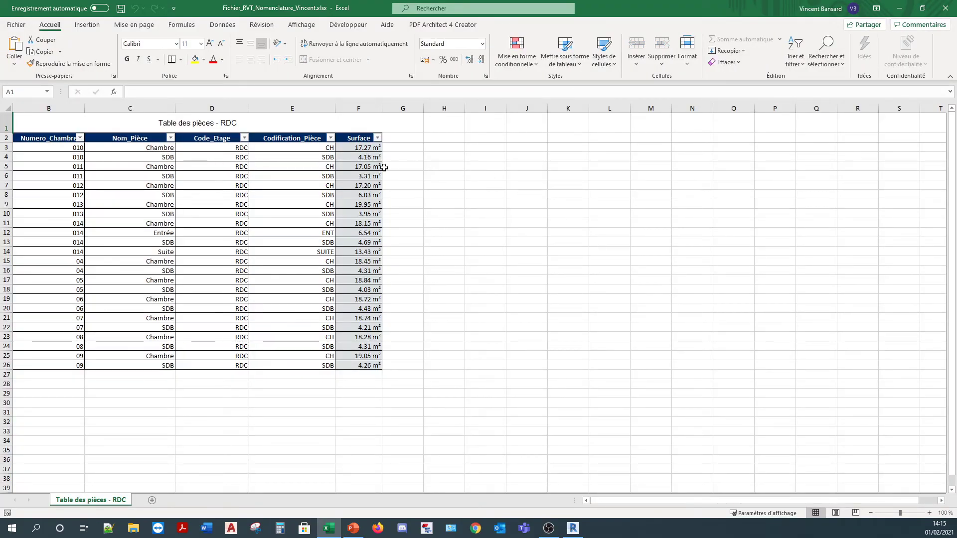
Change the Nom_Pièce value in cell C4, the SDB row of room 010, to Salle de Bains.
{"action": "left_click", "coordinate": [148, 157]}
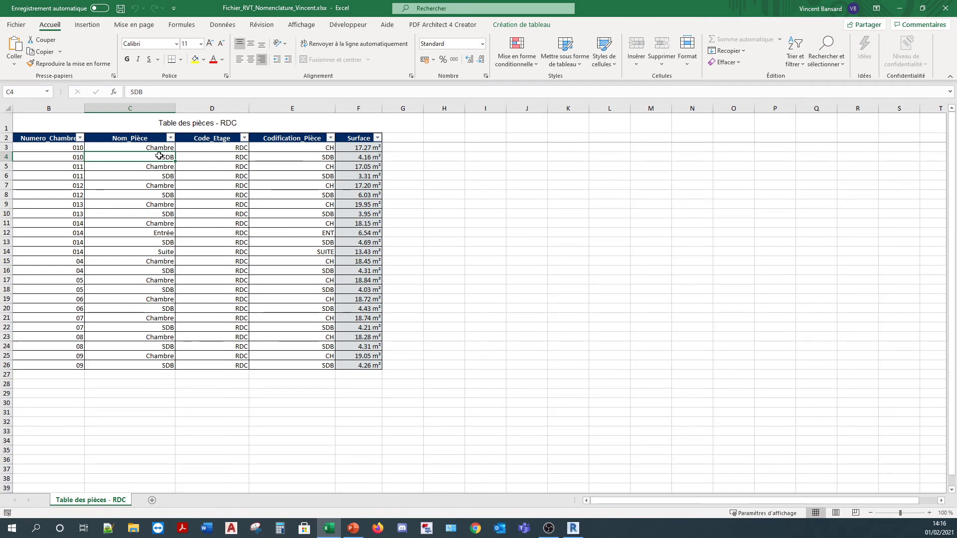
{"action": "double_click", "coordinate": [172, 157]}
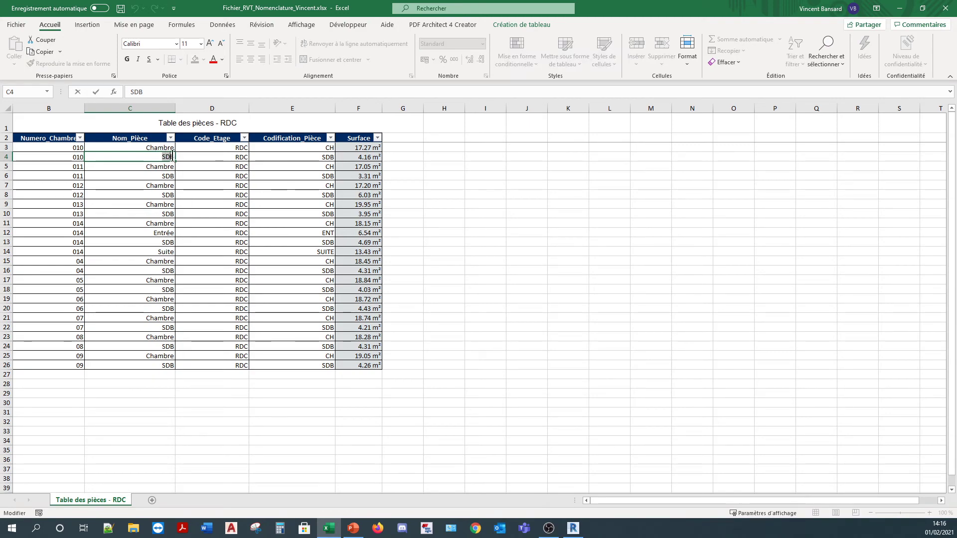
{"action": "double_click", "coordinate": [172, 157]}
{"action": "type", "text": "Sall"}
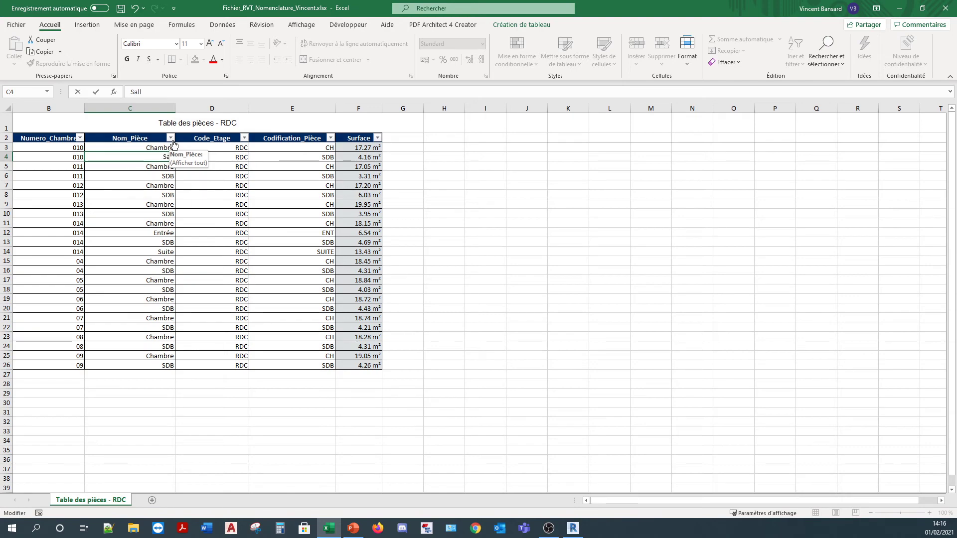
{"action": "type", "text": "e de Bains"}
Copy Salle de Bains into the Nom_Pièce cells C6, C8 and C10 for rooms 011, 012 and 013, and save and close the workbook.
{"action": "left_click_drag", "start_coordinate": [131, 157], "coordinate": [175, 175]}
{"action": "key", "text": "ctrl+c"}
{"action": "double_click", "coordinate": [162, 176]}
{"action": "key", "text": "ctrl+v"}
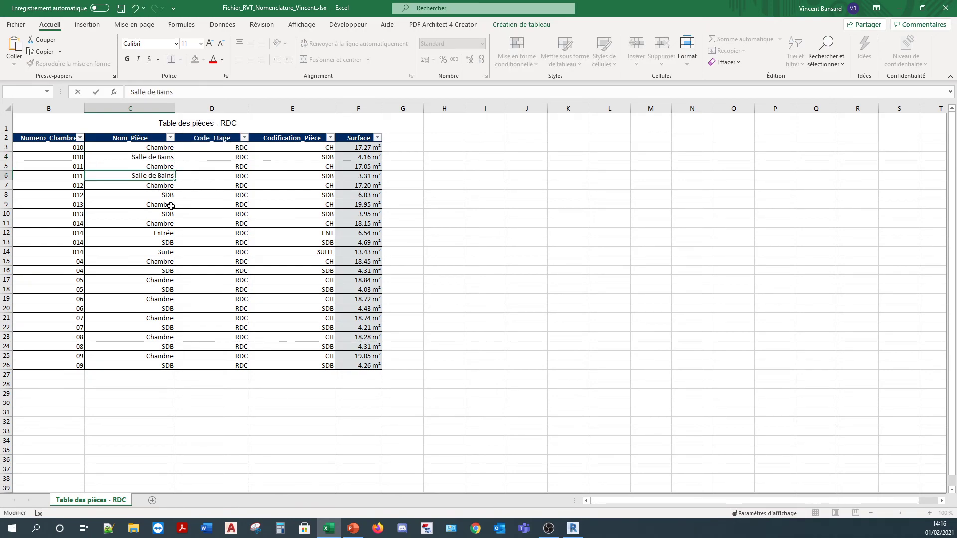
{"action": "double_click", "coordinate": [159, 195]}
{"action": "key", "text": "ctrl+v"}
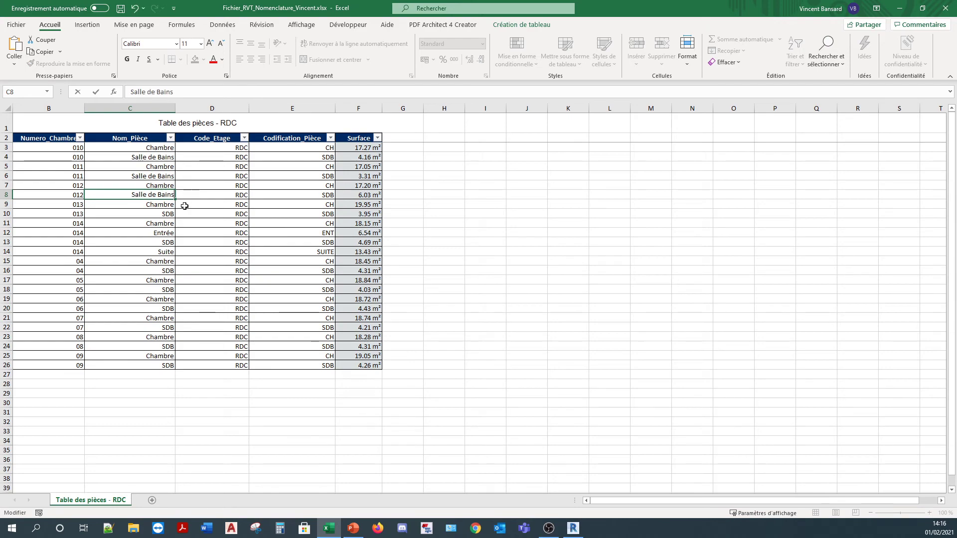
{"action": "double_click", "coordinate": [184, 212]}
{"action": "key", "text": "ctrl+v"}
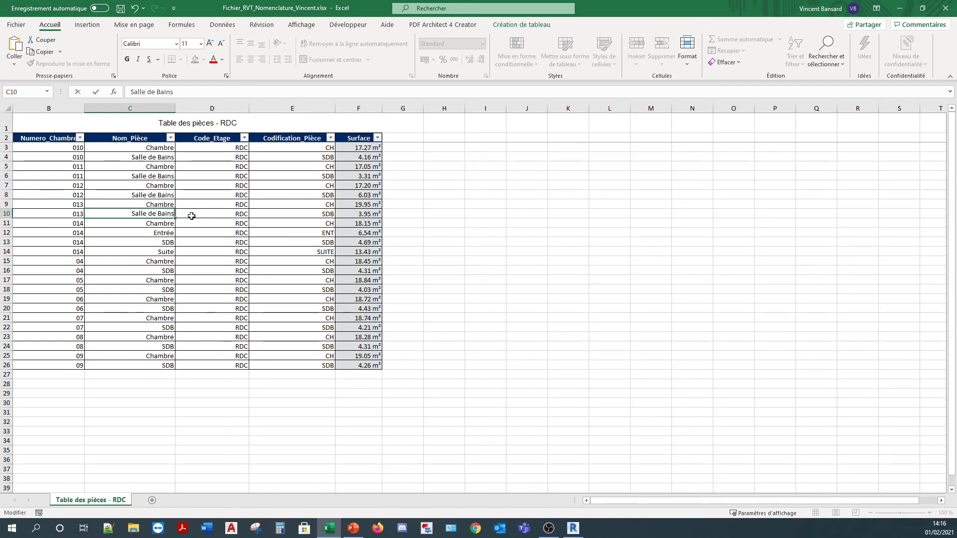
{"action": "left_click", "coordinate": [400, 241]}
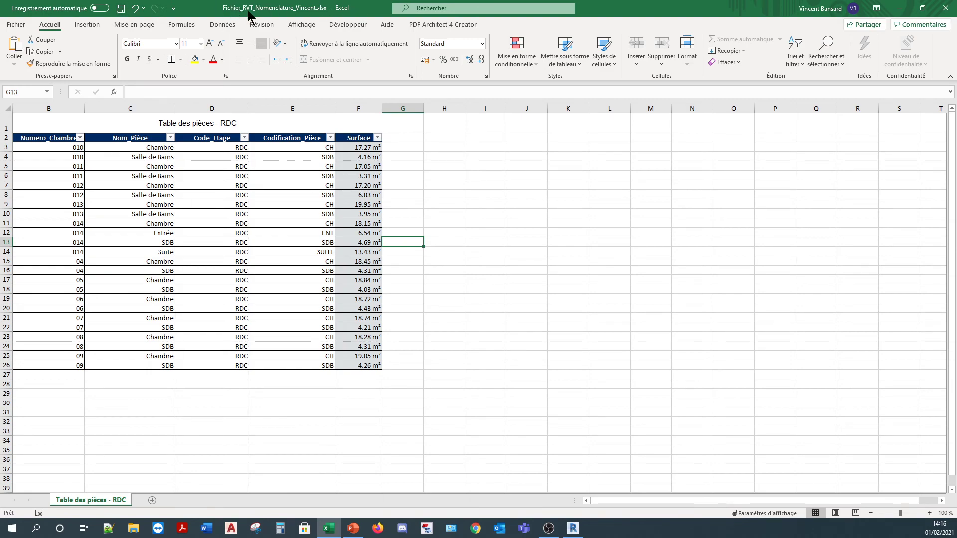
{"action": "left_click", "coordinate": [121, 9]}
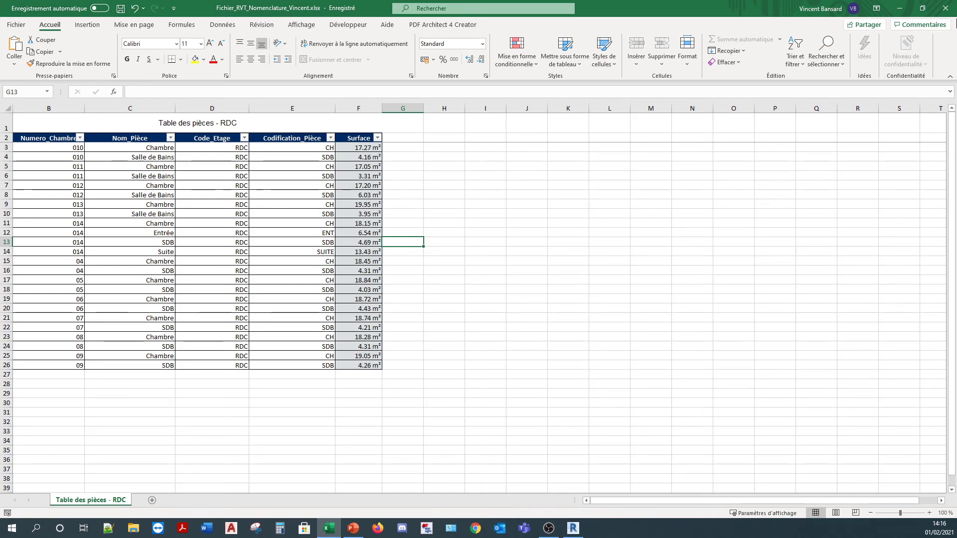
{"action": "left_click", "coordinate": [945, 8]}
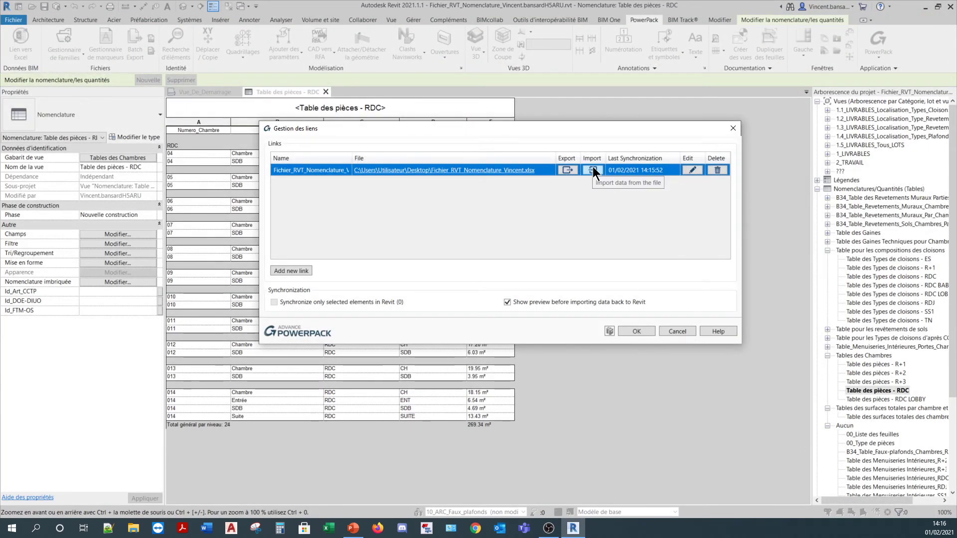
Import the workbook data through the RDC link, taking the Excel values for the changed Nom_Pièce entries, and close the link manager.
{"action": "left_click", "coordinate": [592, 170]}
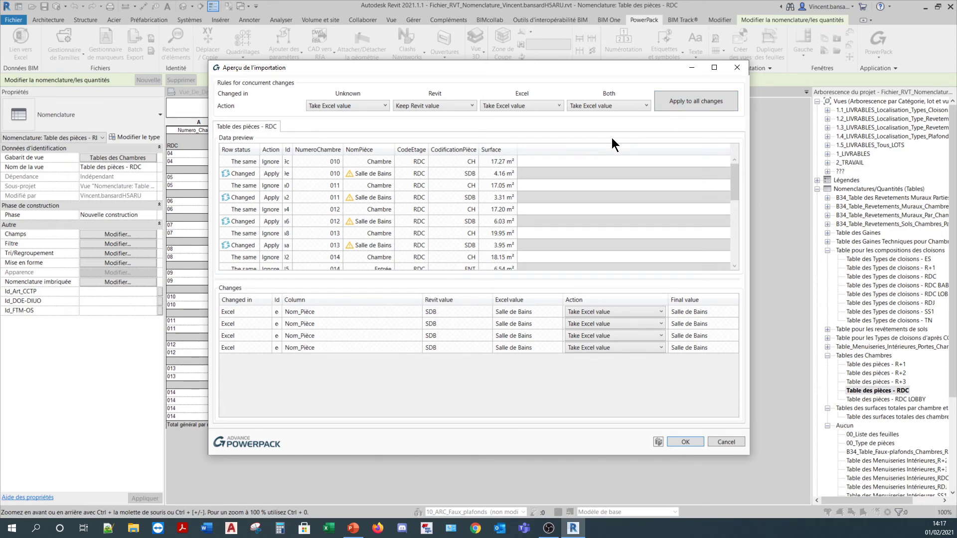
{"action": "left_click", "coordinate": [594, 107]}
{"action": "left_click", "coordinate": [594, 116]}
{"action": "left_click", "coordinate": [686, 442]}
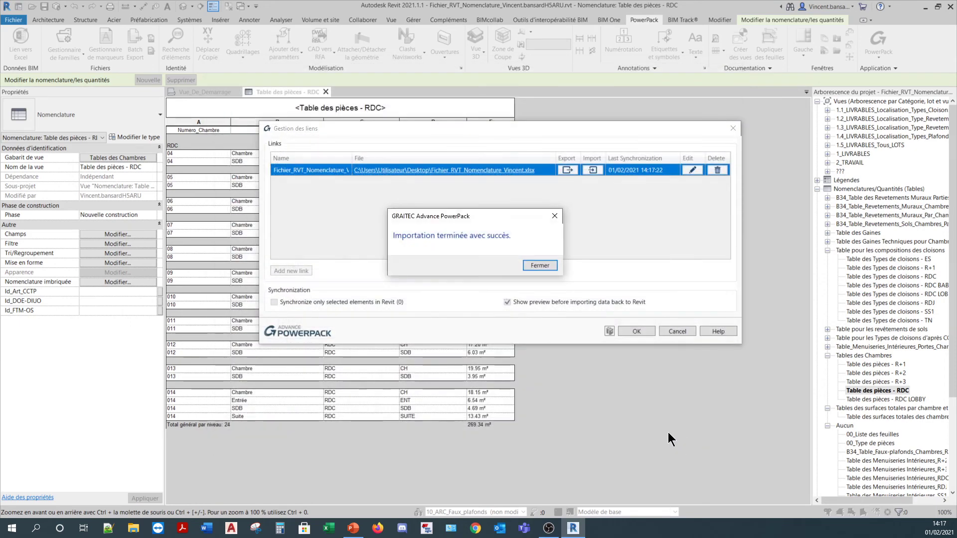
{"action": "left_click", "coordinate": [540, 266]}
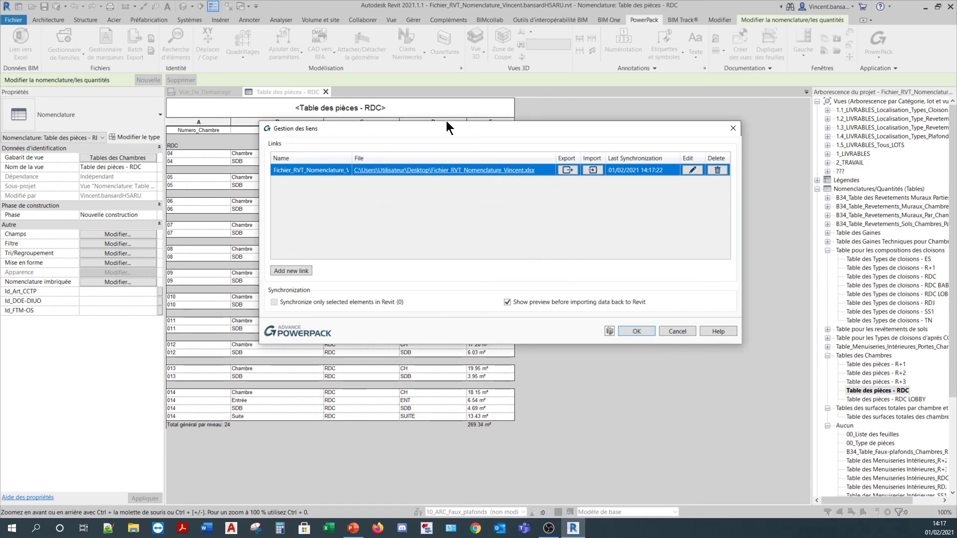
{"action": "left_click_drag", "start_coordinate": [444, 128], "coordinate": [637, 114]}
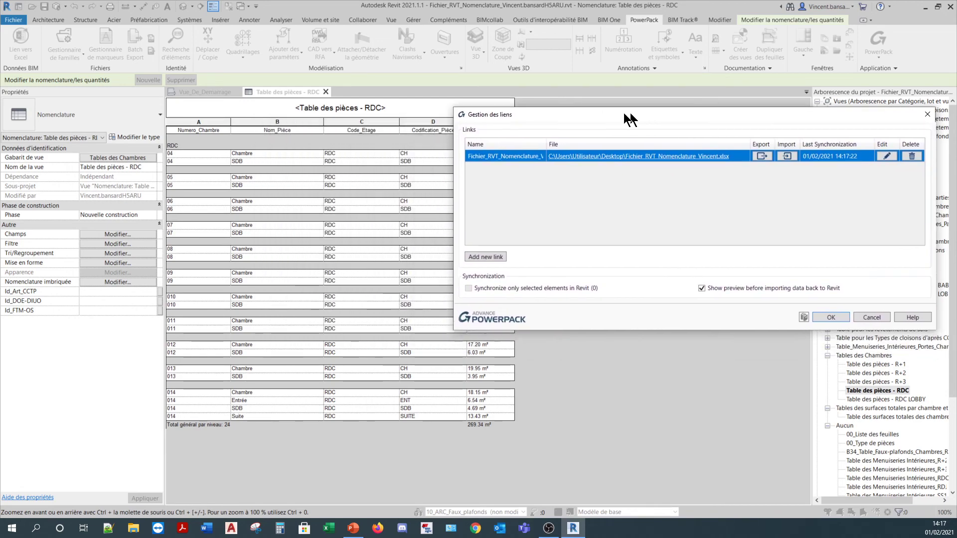
{"action": "left_click", "coordinate": [829, 317]}
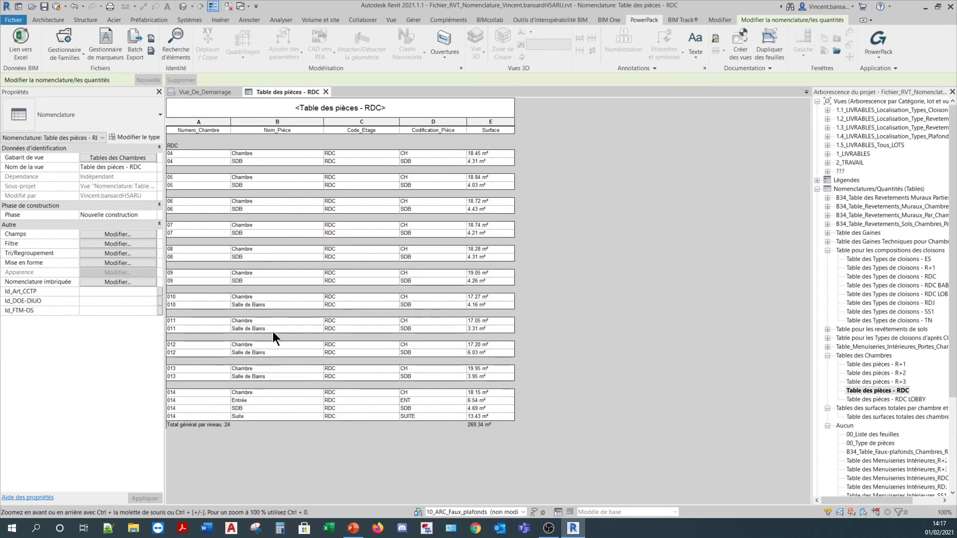